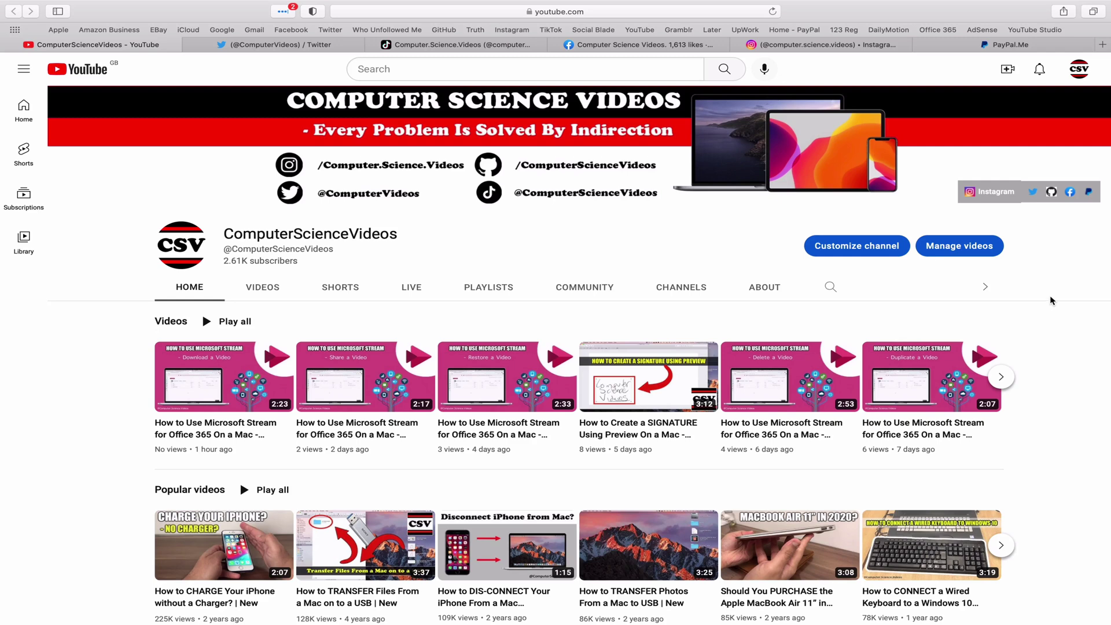
Cycle through the Twitter, TikTok, Facebook, Instagram and PayPal.Me profile tabs in Safari.
left_click(270, 47)
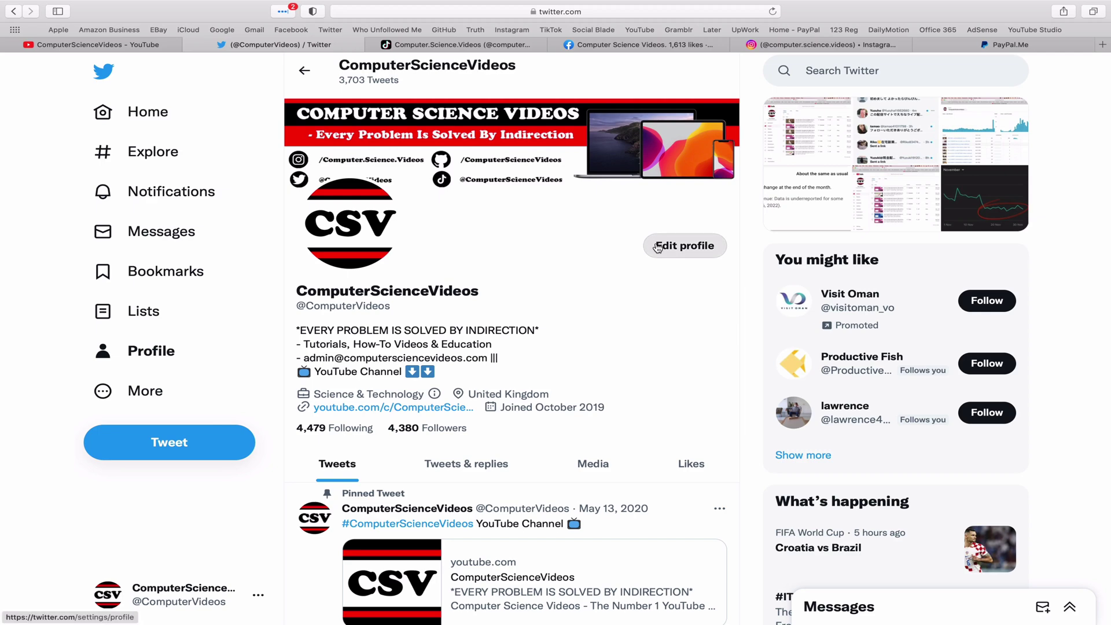
left_click(484, 47)
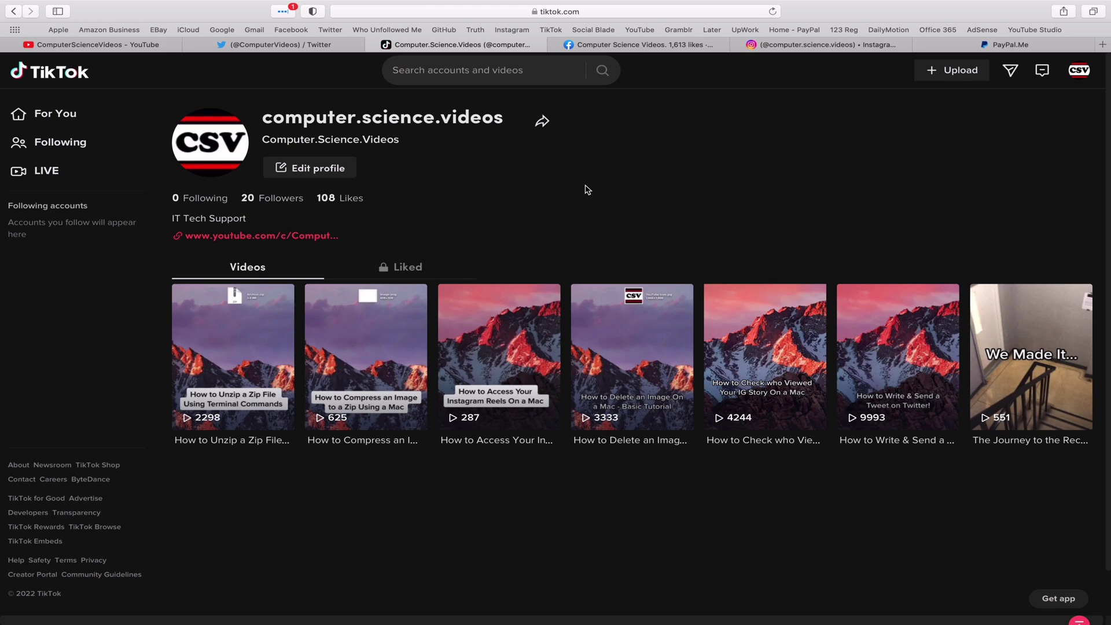
left_click(642, 48)
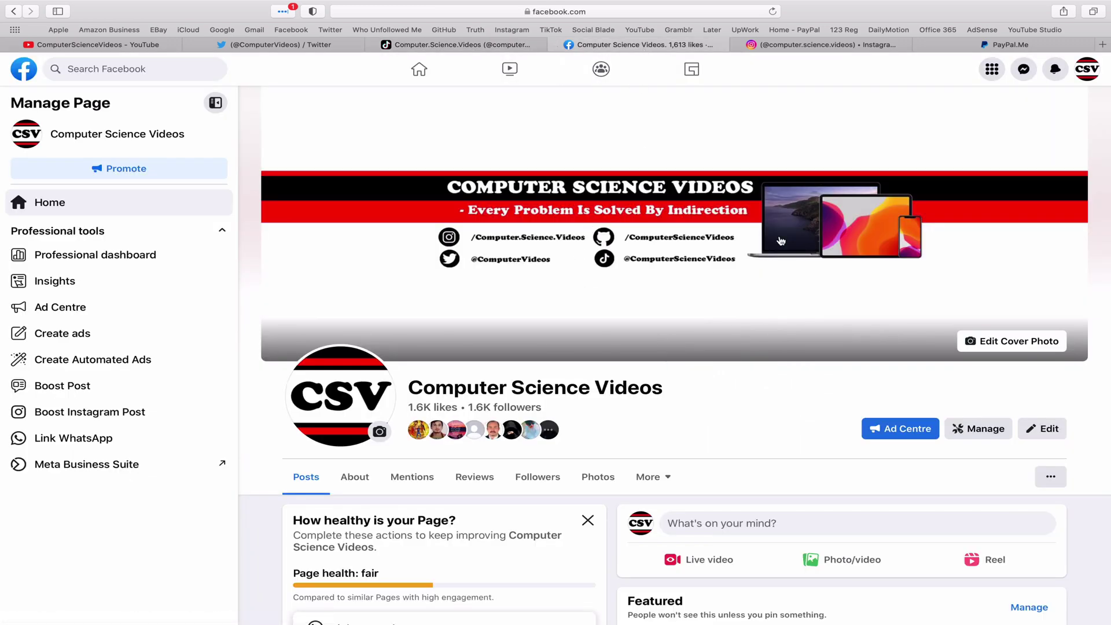
left_click(843, 46)
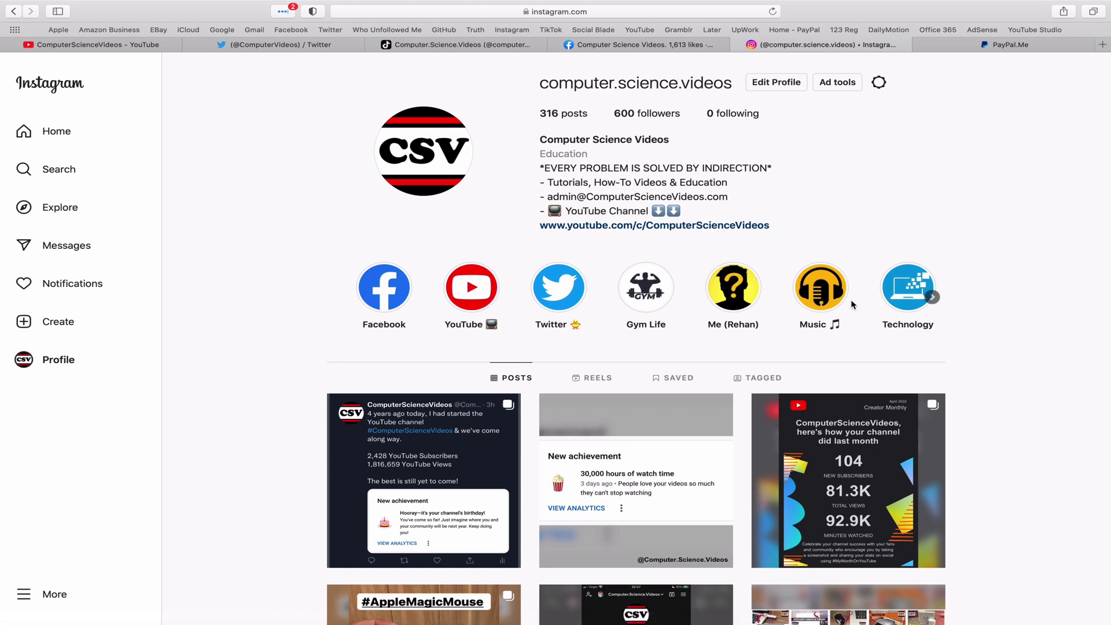
left_click(1047, 48)
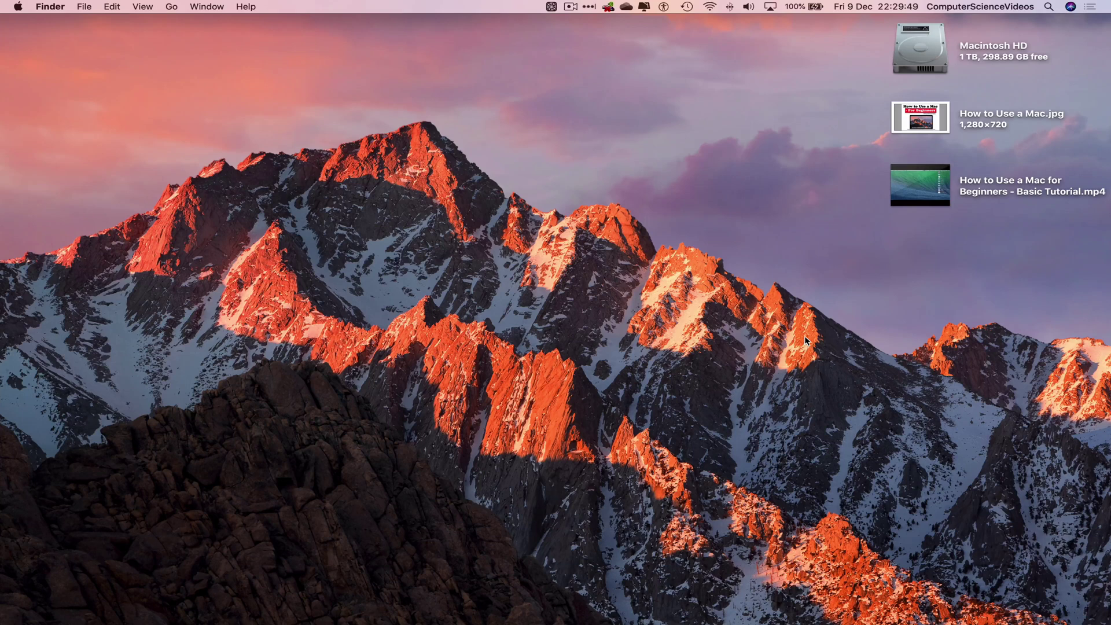
Reveal the Dock at the bottom of the clear desktop.
mouse_move(447, 622)
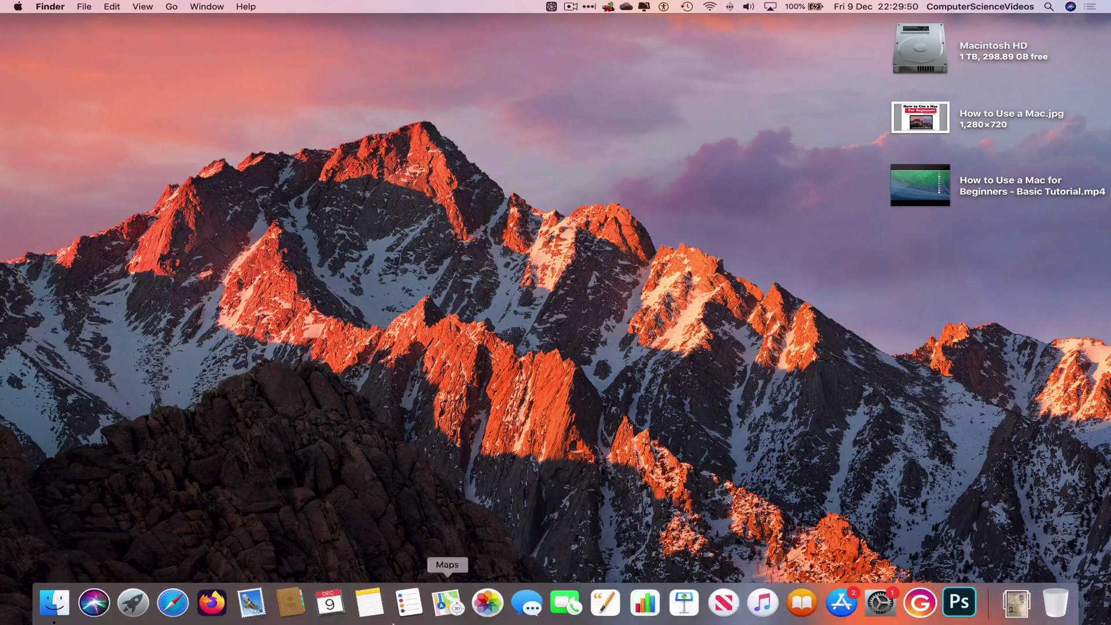
Bring Safari back and load the dailymotion.com home page by trimming the web address.
left_click(172, 604)
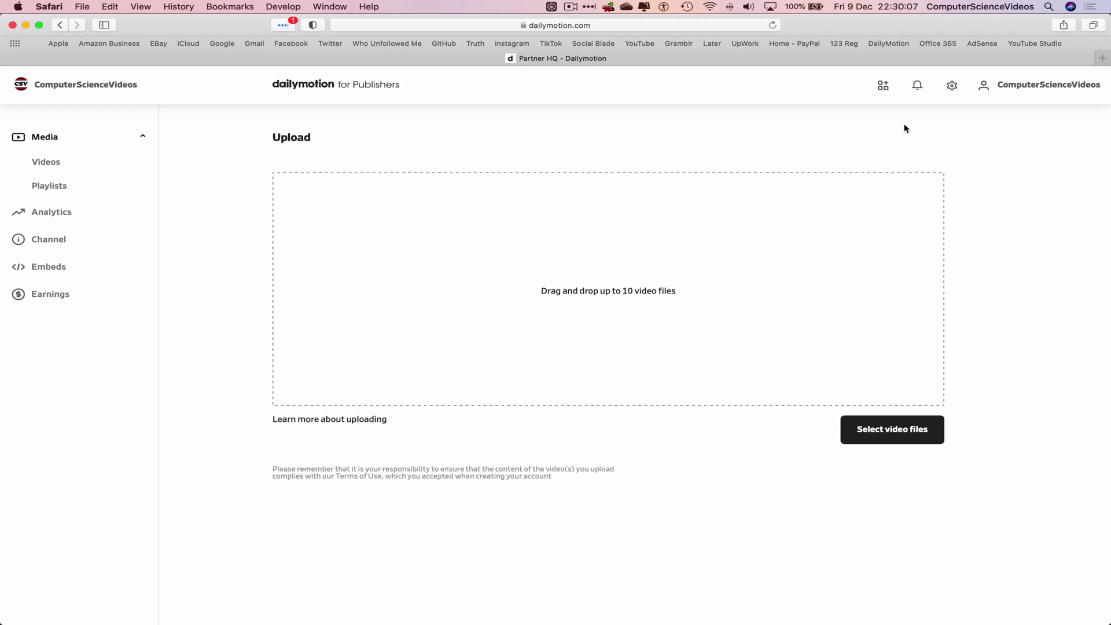
scroll(906, 128, "down", 3)
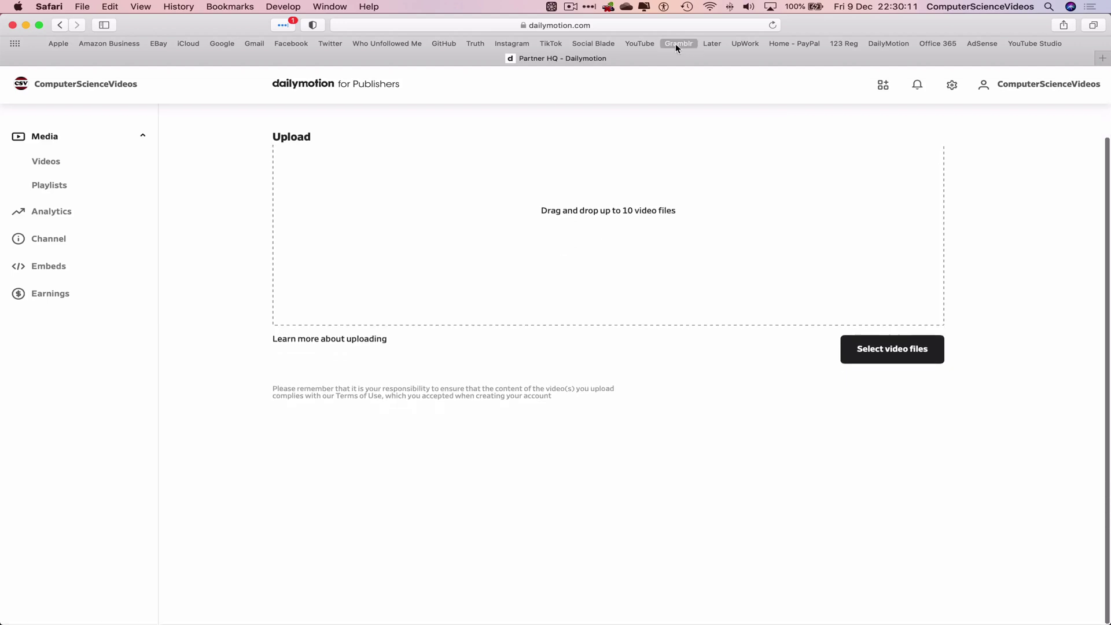
left_click(632, 26)
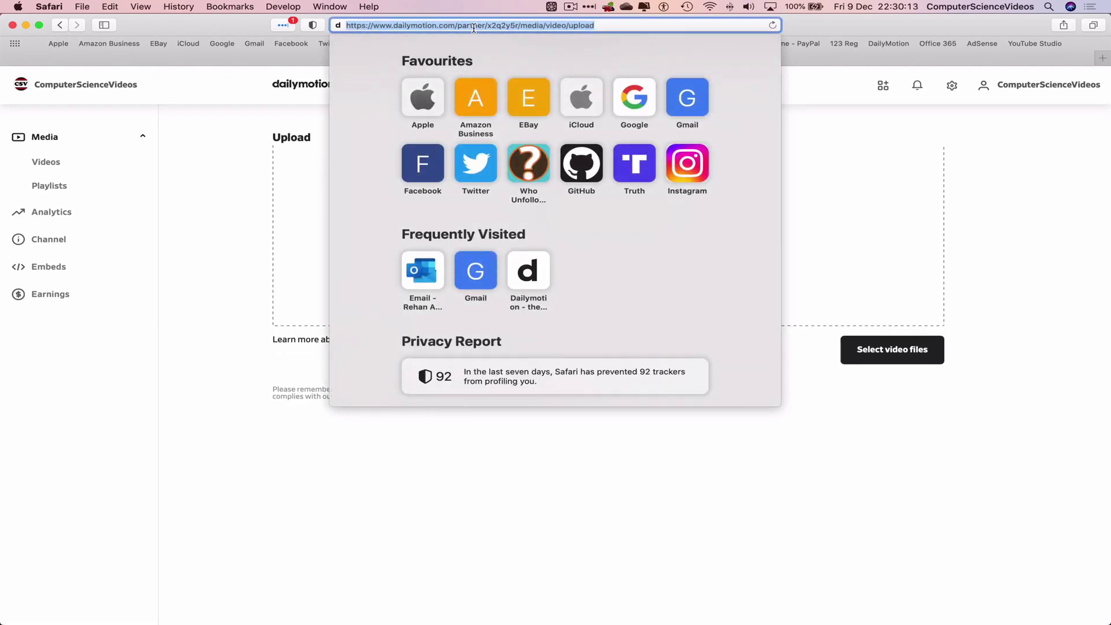
left_click_drag(462, 26, 662, 29)
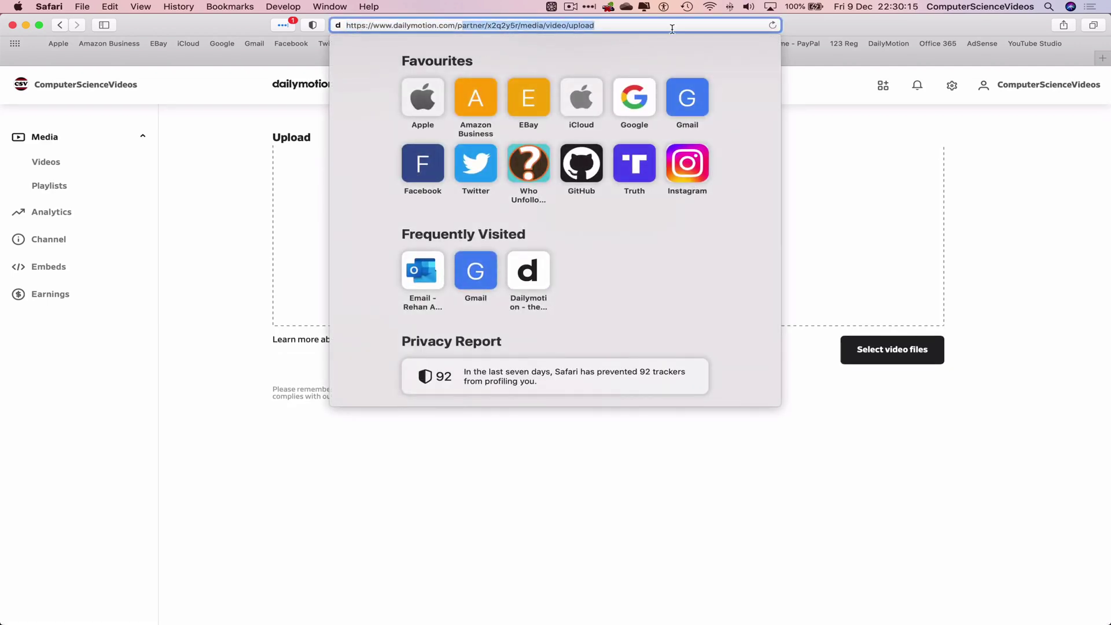
key("BackSpace")
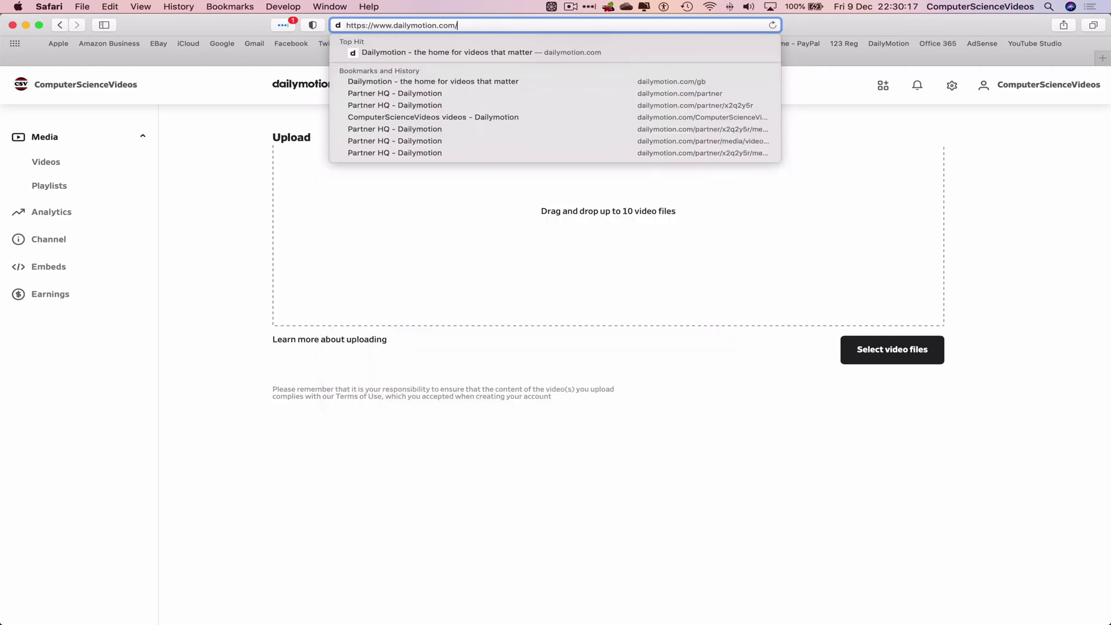
key("Return")
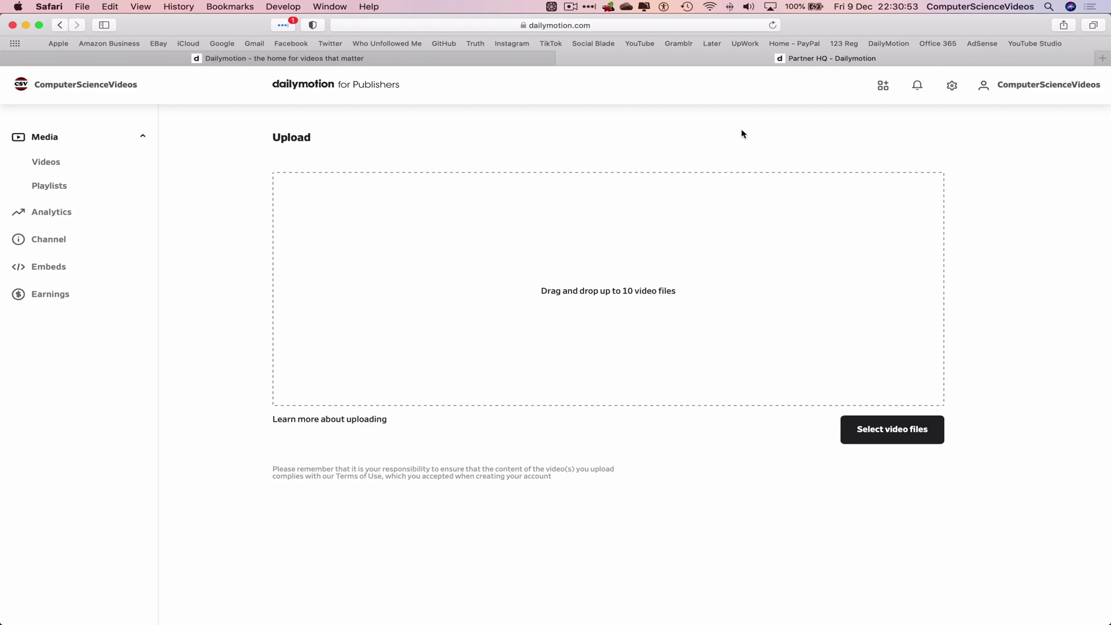
Drop How to Use a Mac for Beginners - Basic Tutorial.mp4 from the desktop into the upload zone.
left_click_drag(1109, 148, 828, 180)
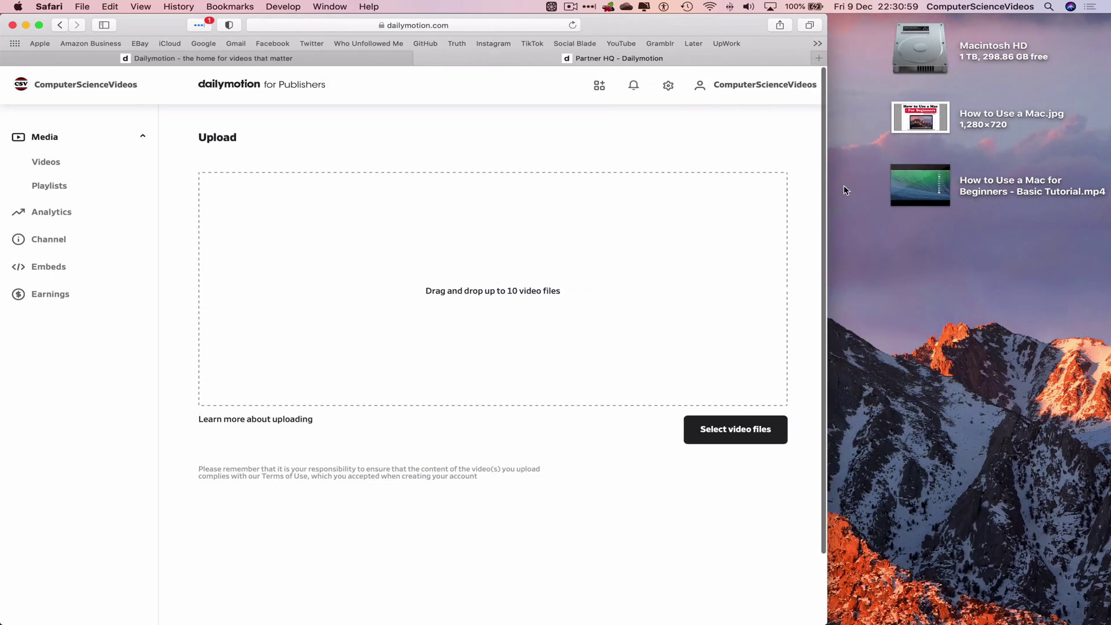
left_click_drag(939, 181, 544, 213)
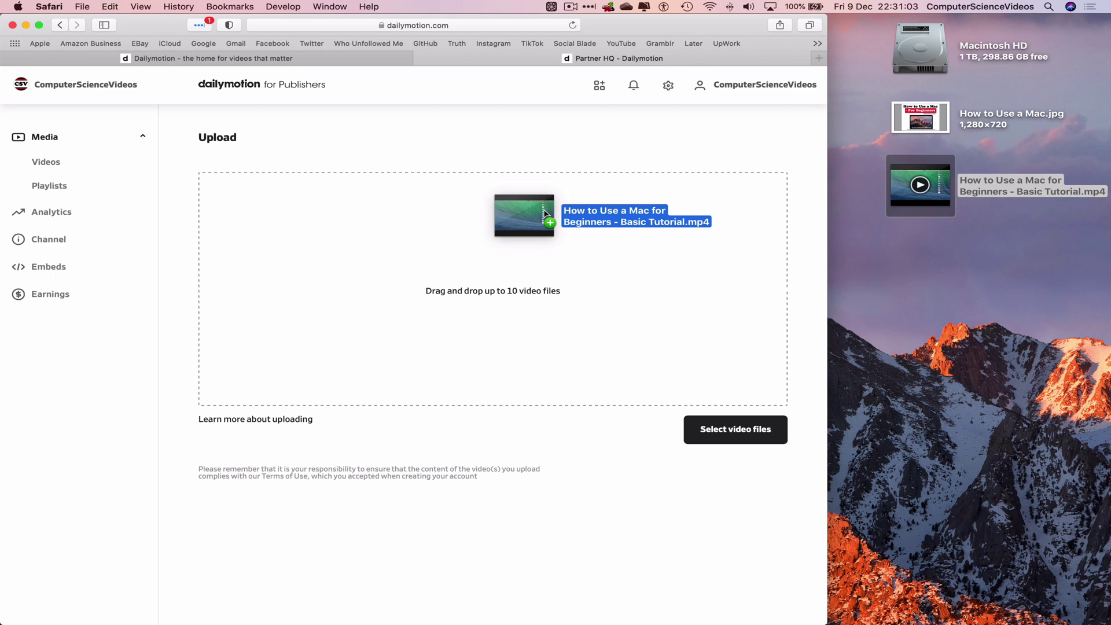
left_click_drag(544, 213, 544, 214)
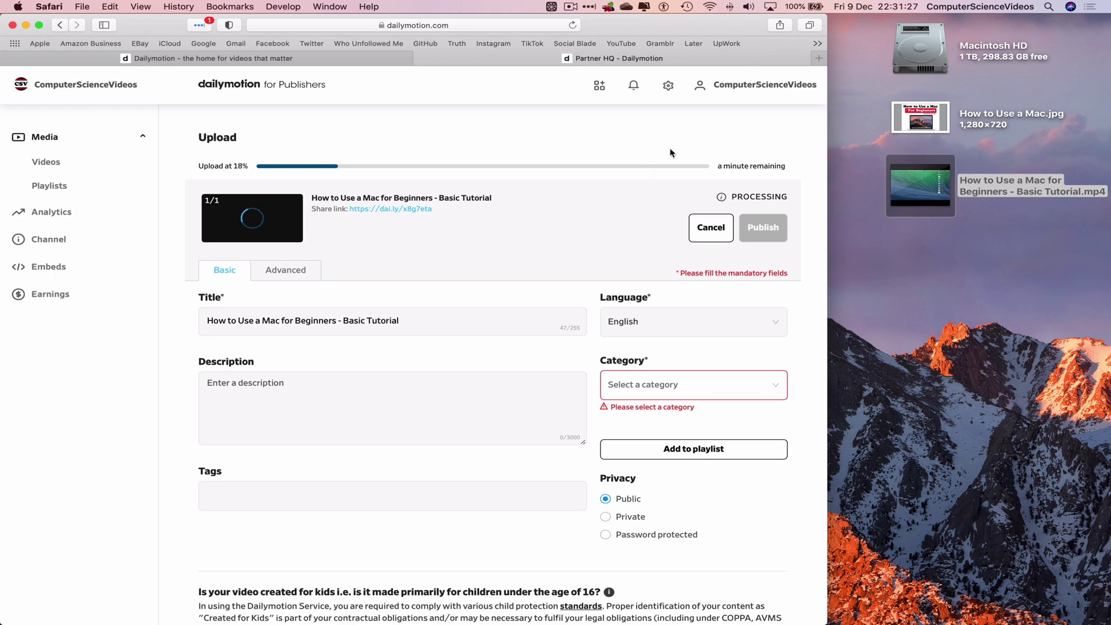
Maximise the browser window and answer 'NO, my video is not created for kids'.
key("ctrl+alt+Return")
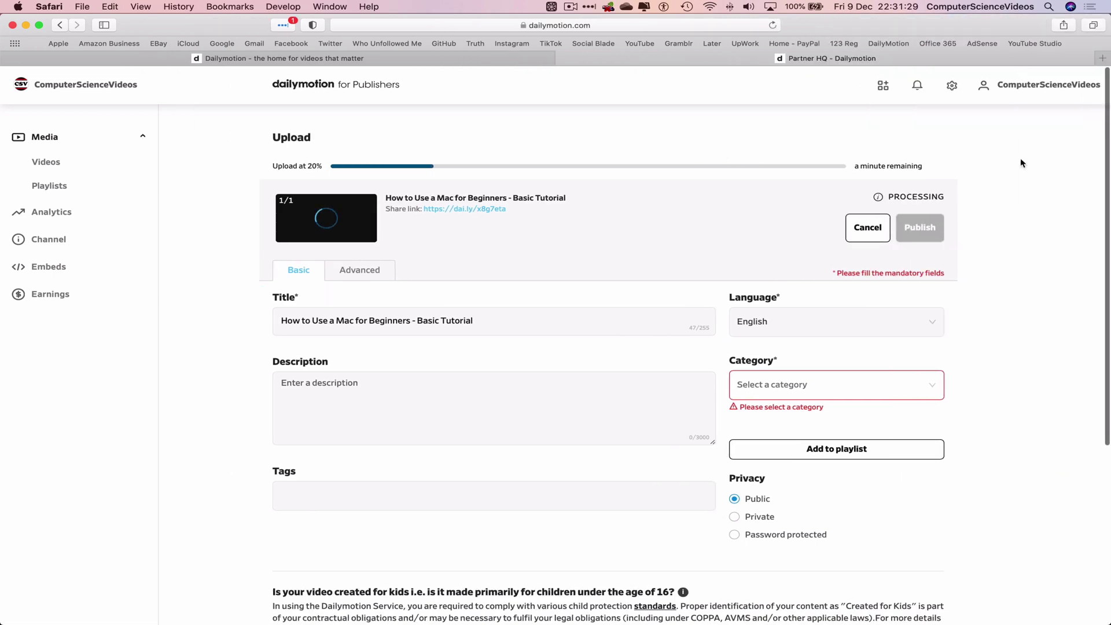
scroll(605, 299, "down", 5)
scroll(609, 297, "up", 8)
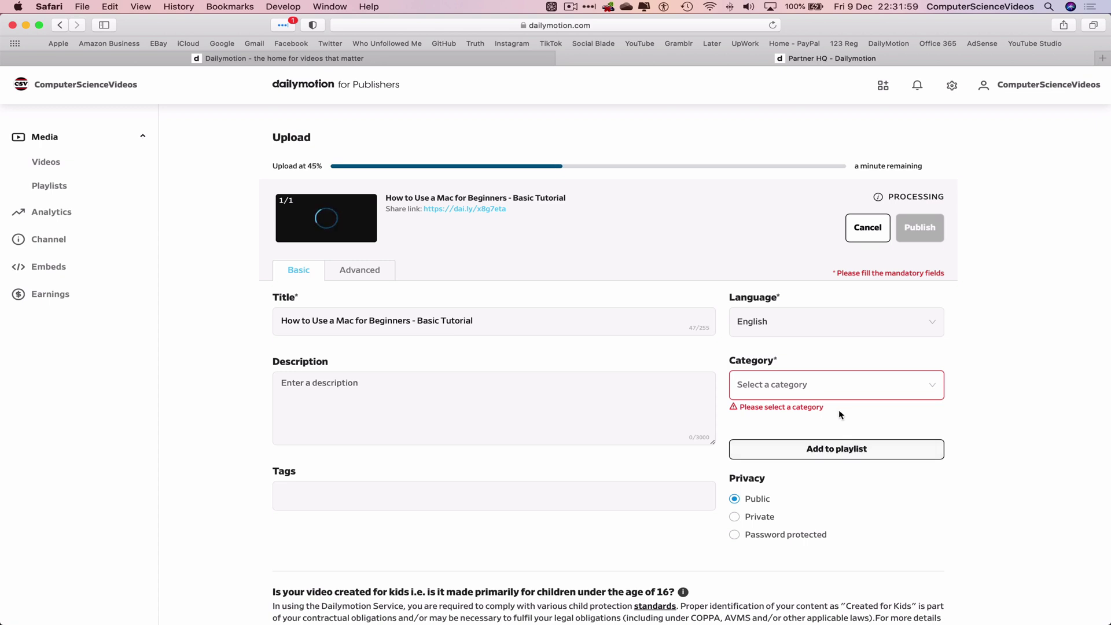
scroll(587, 422, "down", 2)
scroll(587, 422, "down", 2)
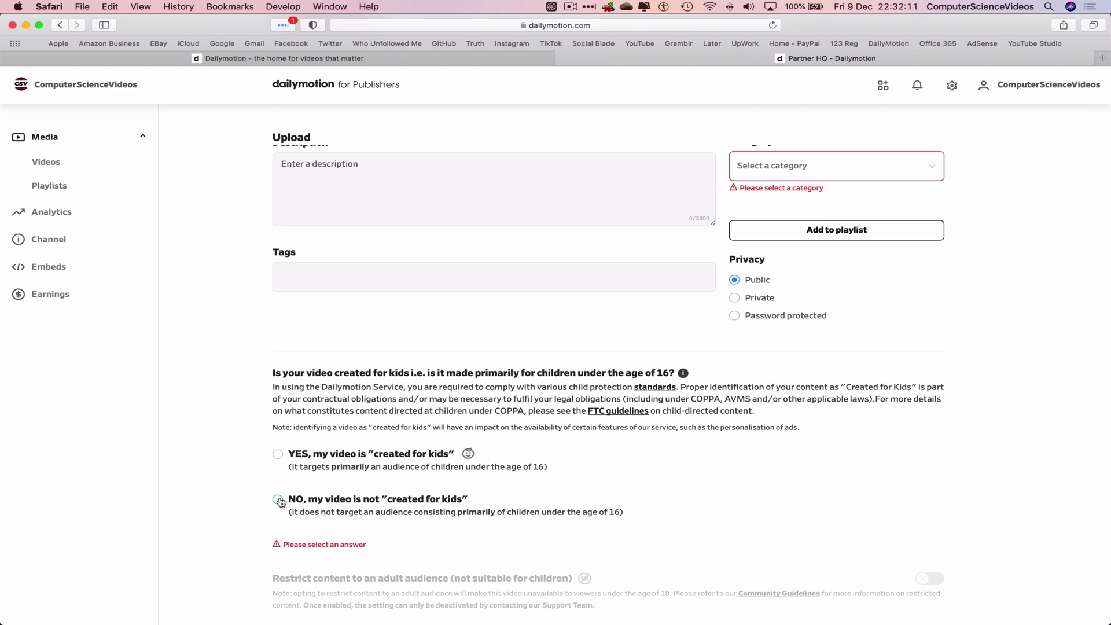
left_click(278, 501)
scroll(560, 488, "down", 1)
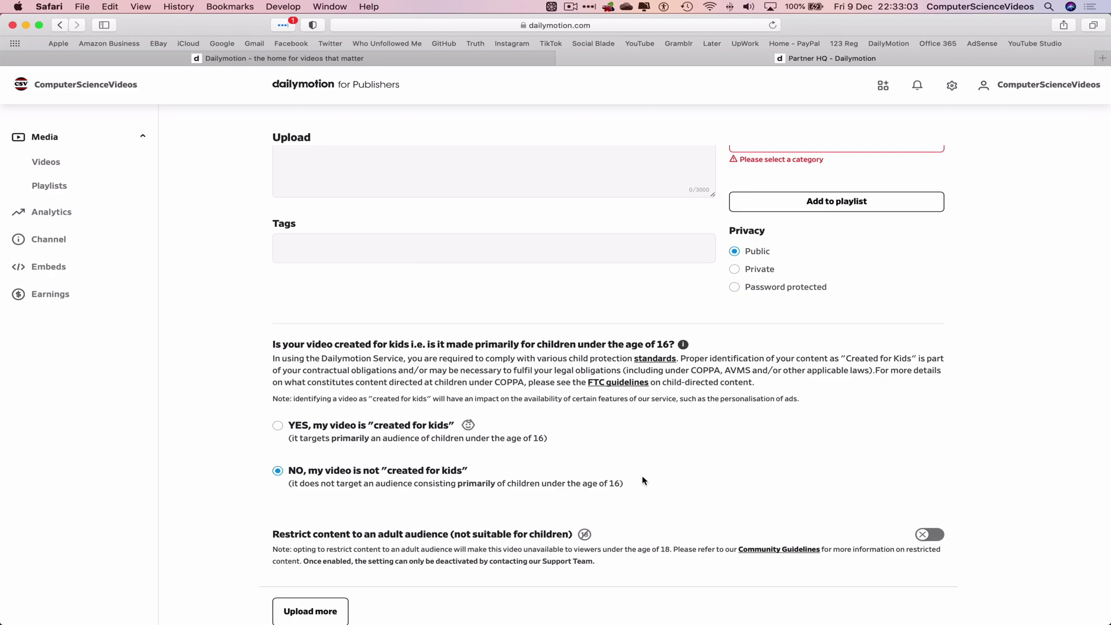
scroll(641, 474, "up", 5)
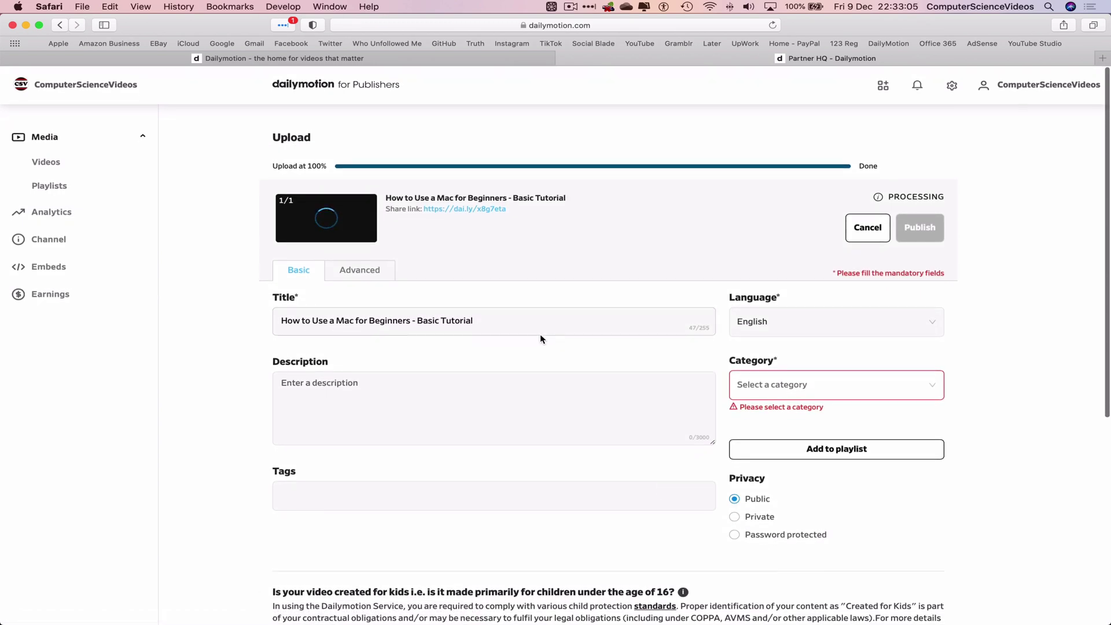
Retype the title as 'How to USE a Mac For Beginners - Basic User-guide' and select it all.
left_click_drag(529, 320, 245, 319)
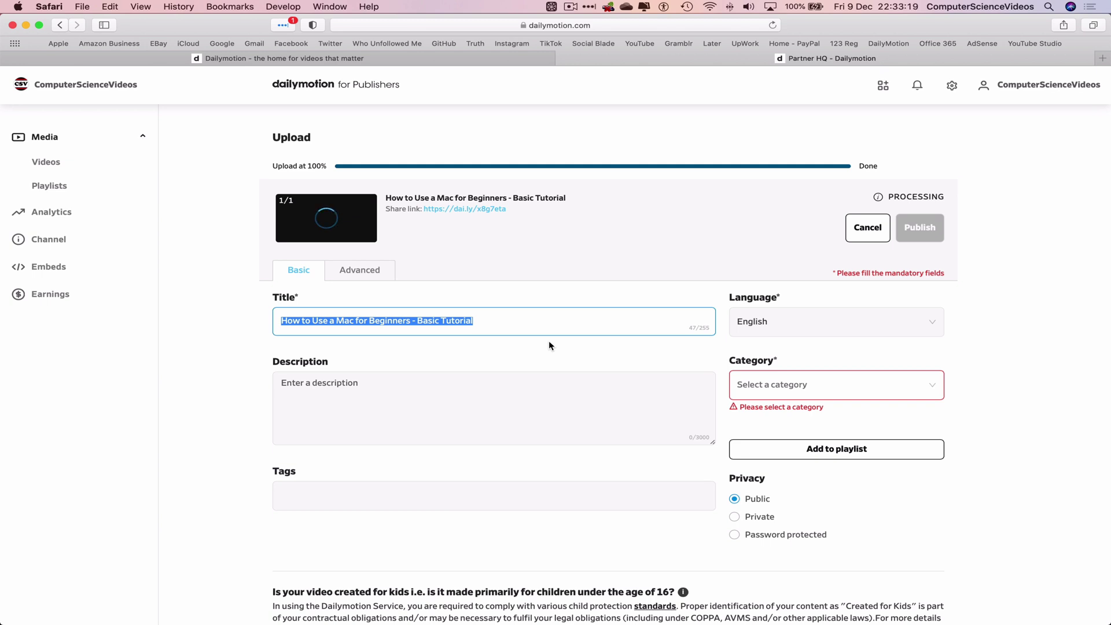
key("BackSpace")
type("H")
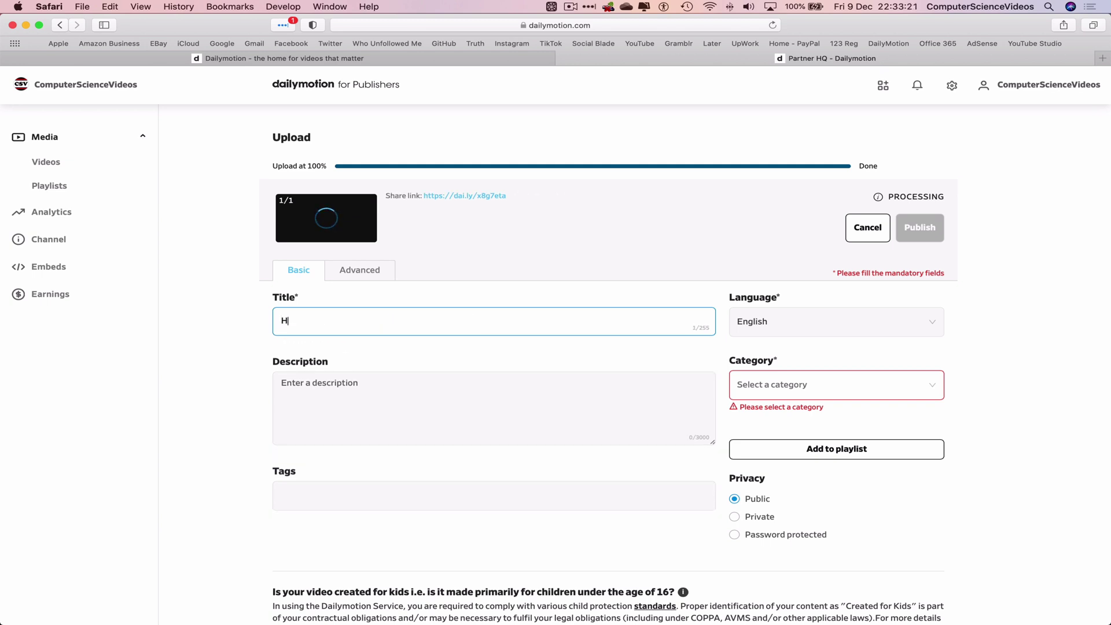
type("Ow")
key("BackSpace")
key("BackSpace")
type("ow ")
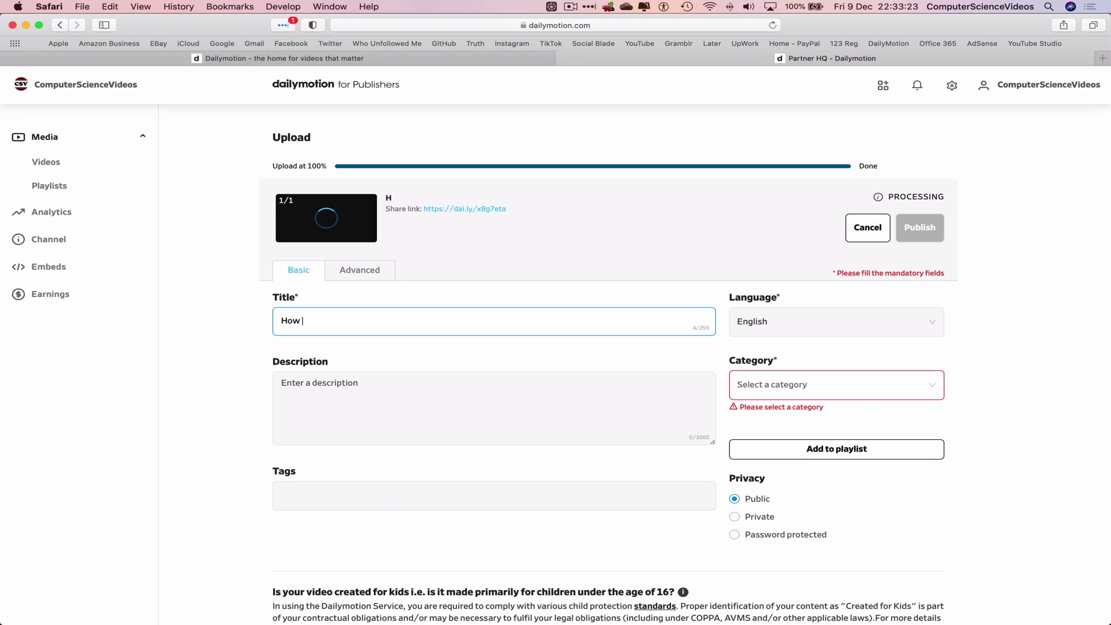
type("to USE aMac")
left_click(336, 321)
left_click(356, 320)
type("For B")
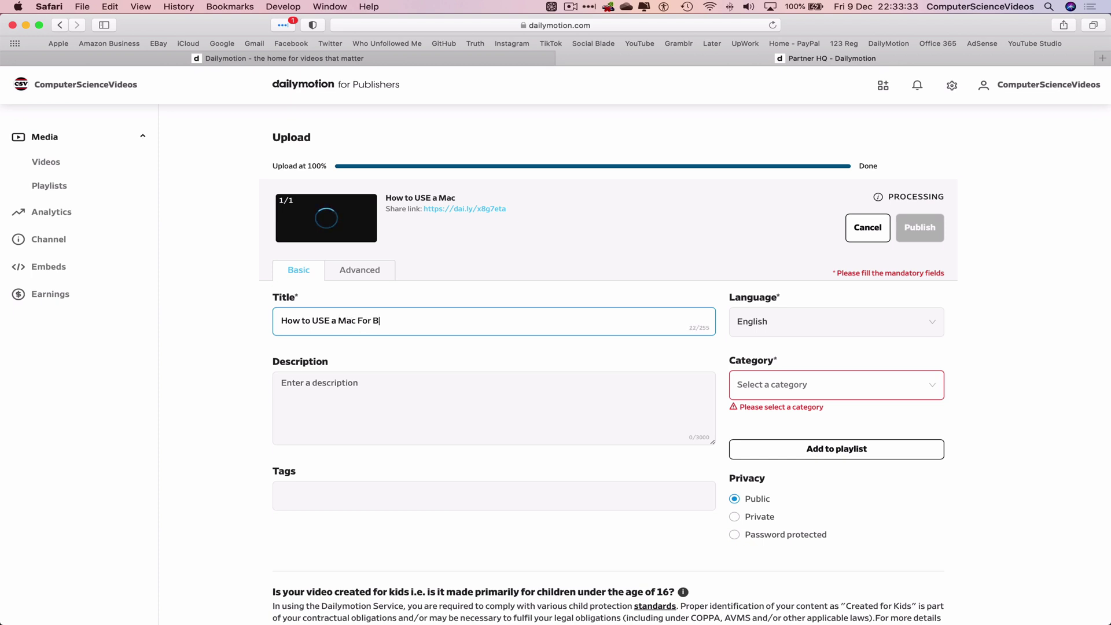
type("eginners - Basic")
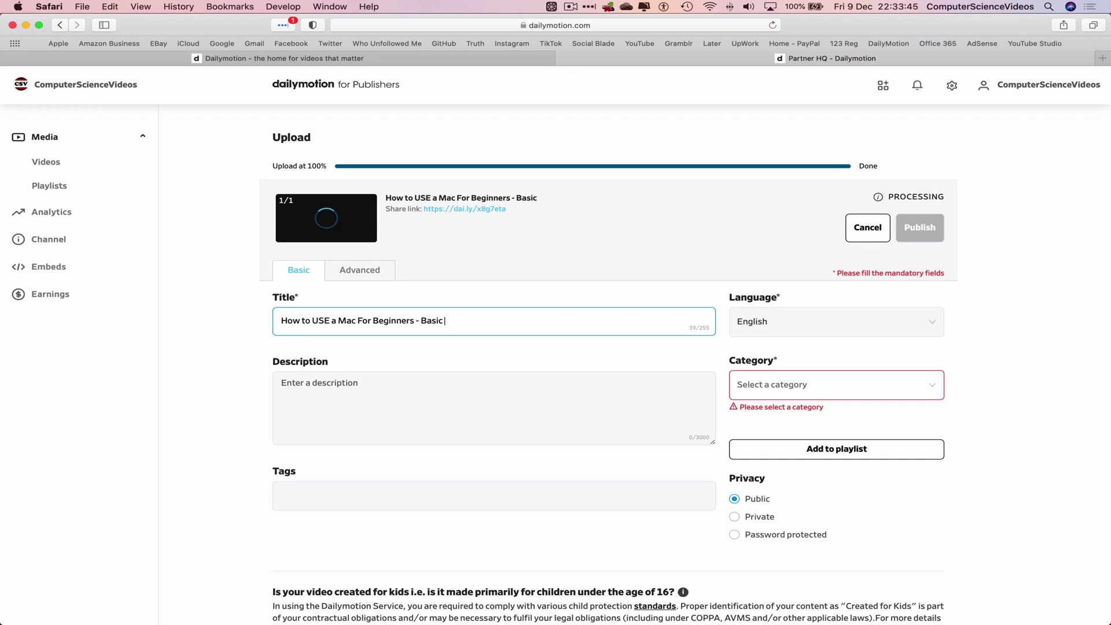
type("User-guide")
key("super+a")
key("super+c")
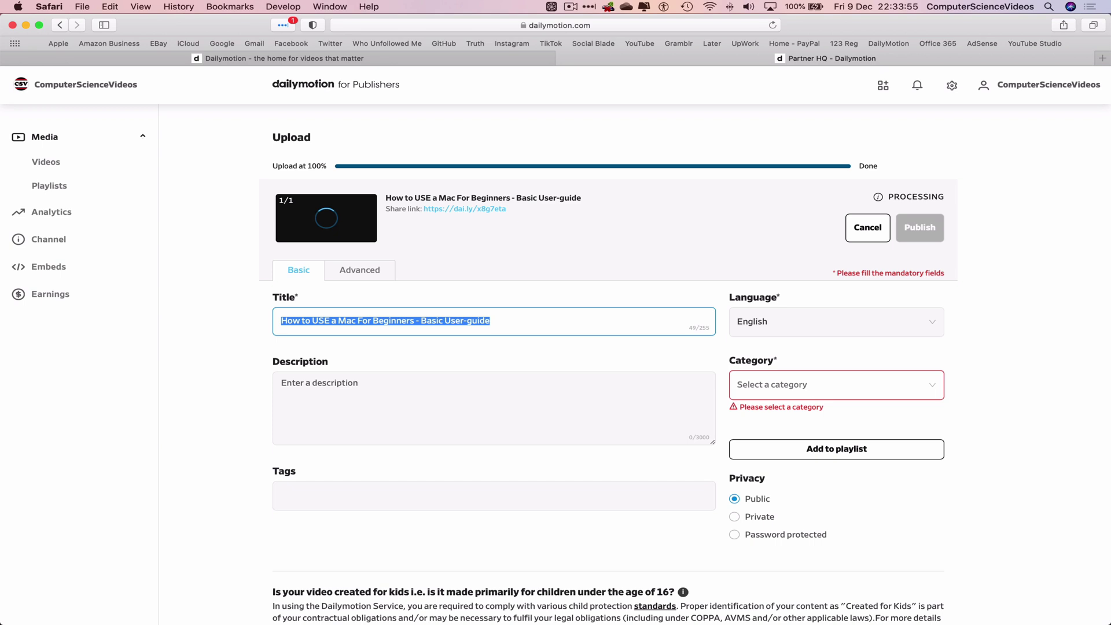
Paste the title into Description and add '#ComputerScienceVideos #Apple #HowToGuide' on a separate line.
left_click(509, 411)
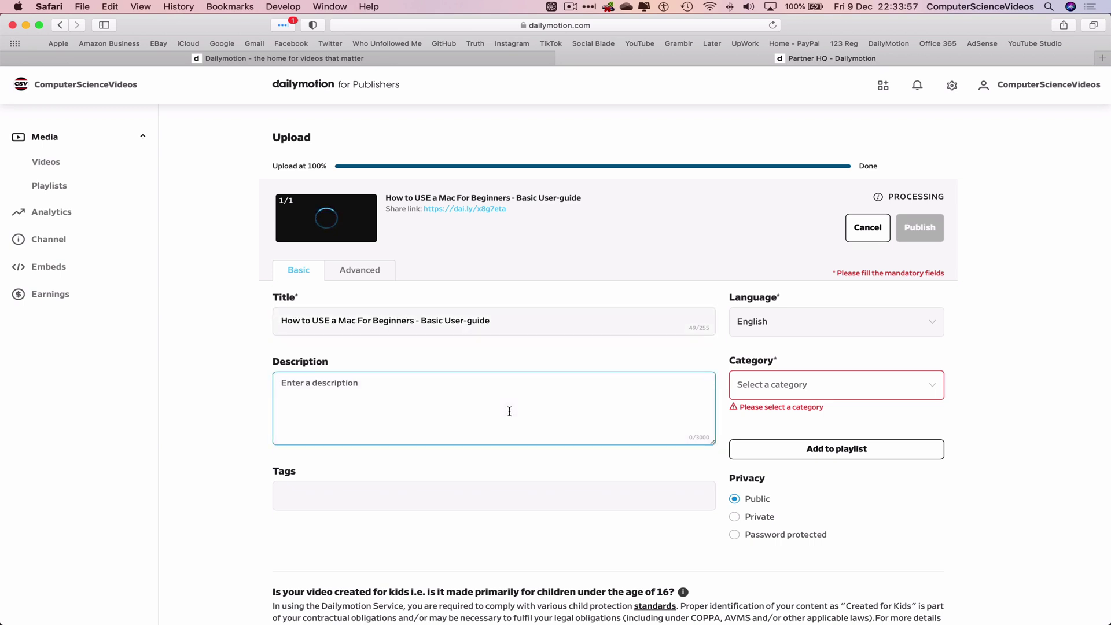
key("super+v")
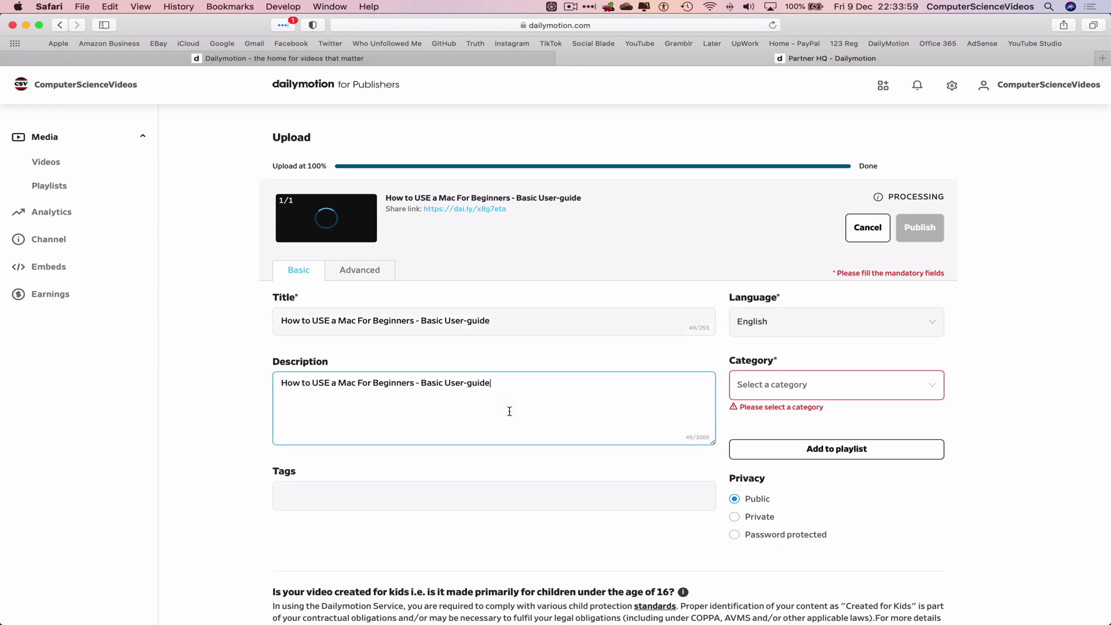
type("#ComputerScienceVideos #Applr")
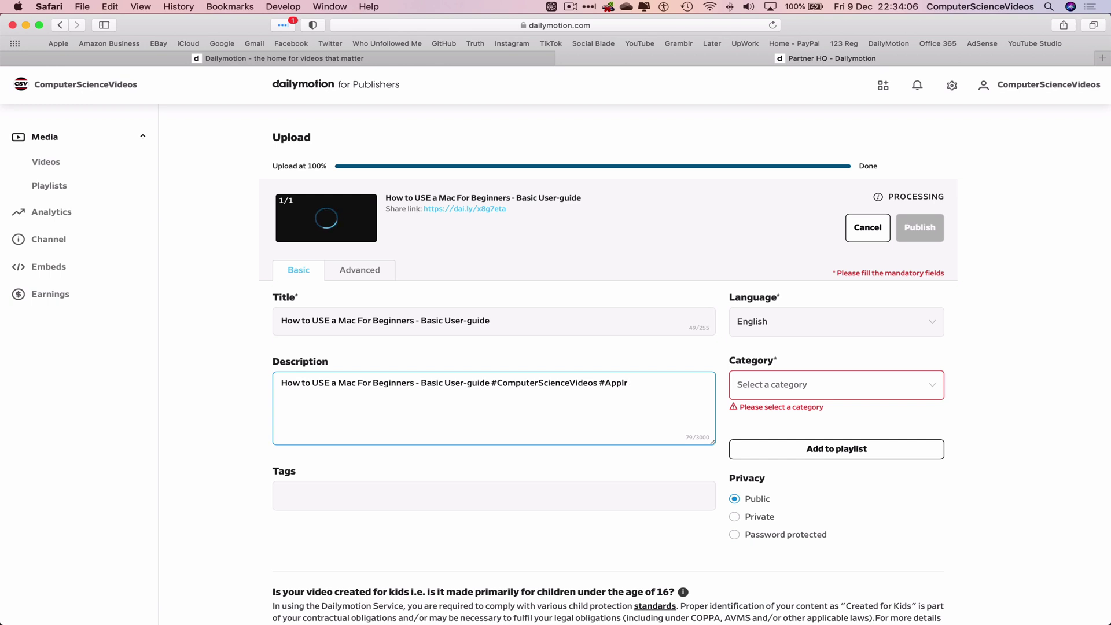
key("BackSpace")
type("erScienceVideos #Apple #HowToGuide")
key("Return")
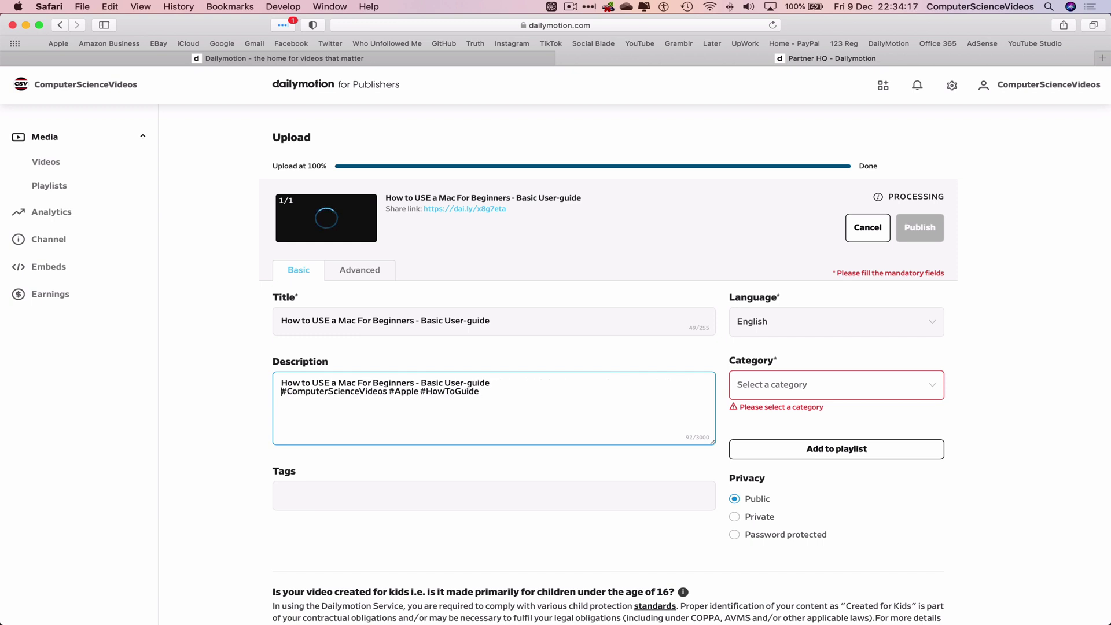
key("Return")
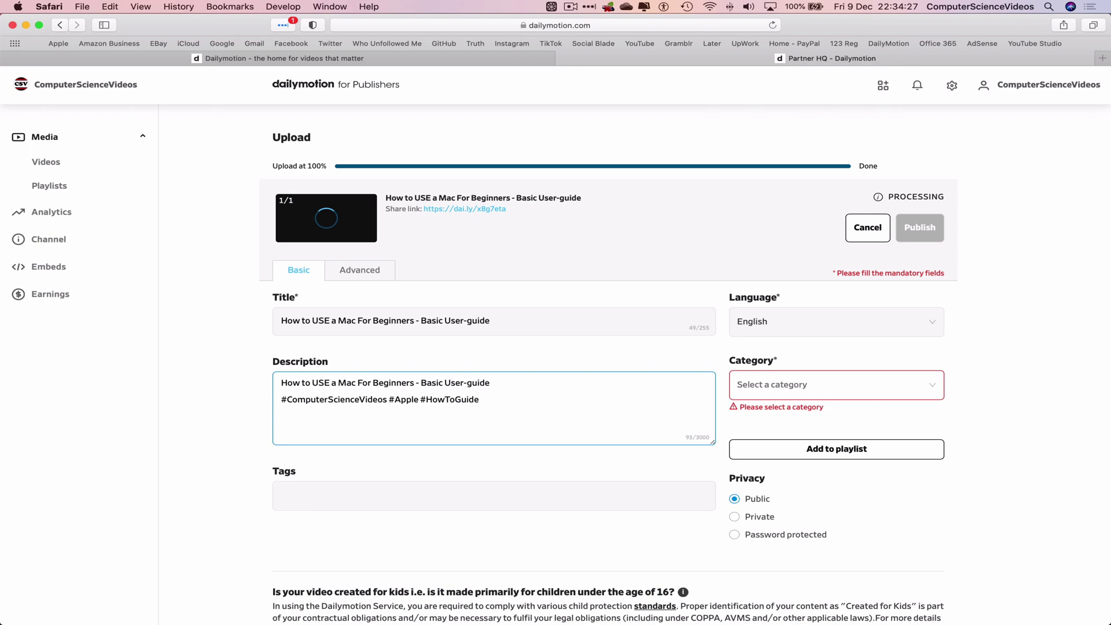
Add the tags 'Computer Science Videos', 'How to use a Mac' and 'Step By Step User Guide'.
left_click(509, 500)
type("Comp")
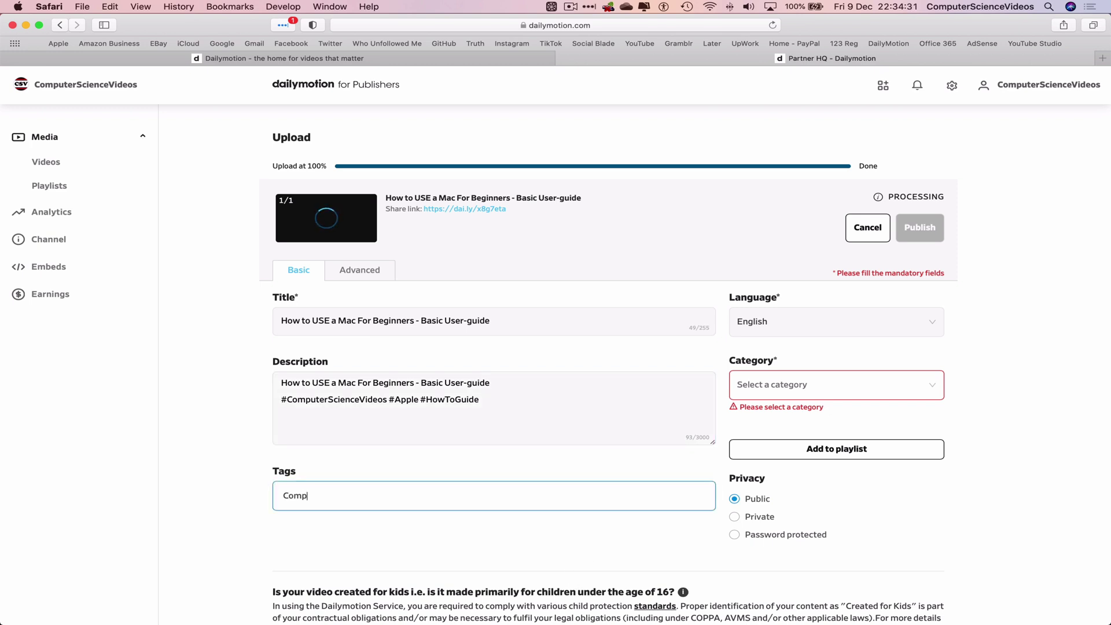
type("uter Science Videos")
key("Return")
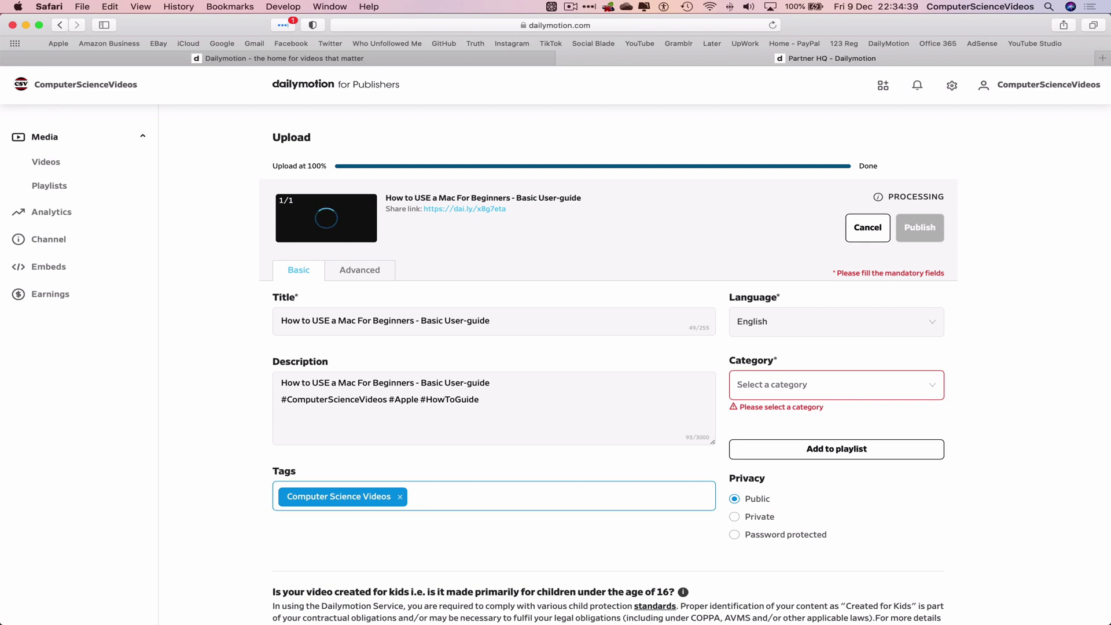
type("How to use a Mac")
key("Return")
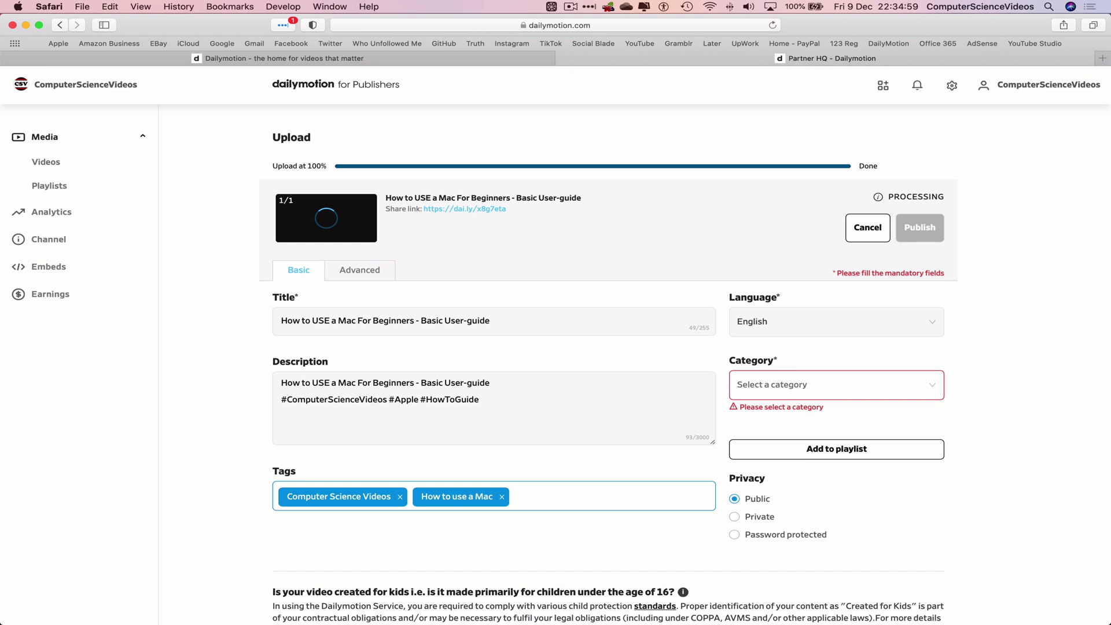
type("Step By Step User Guide")
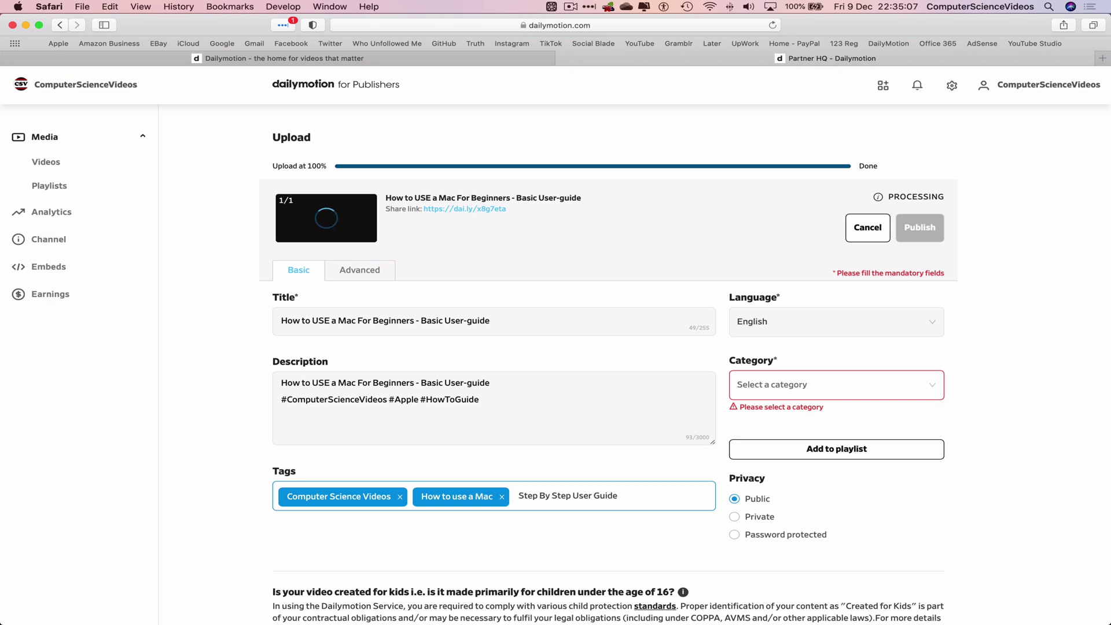
key("Return")
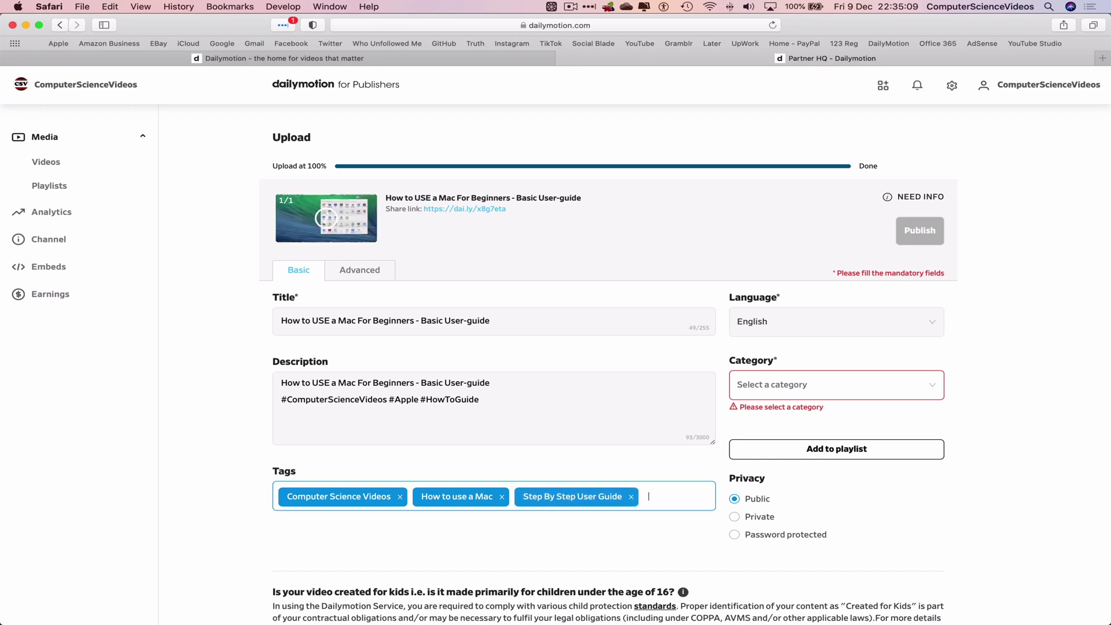
Choose Education from the Category dropdown list.
scroll(563, 433, "down", 2)
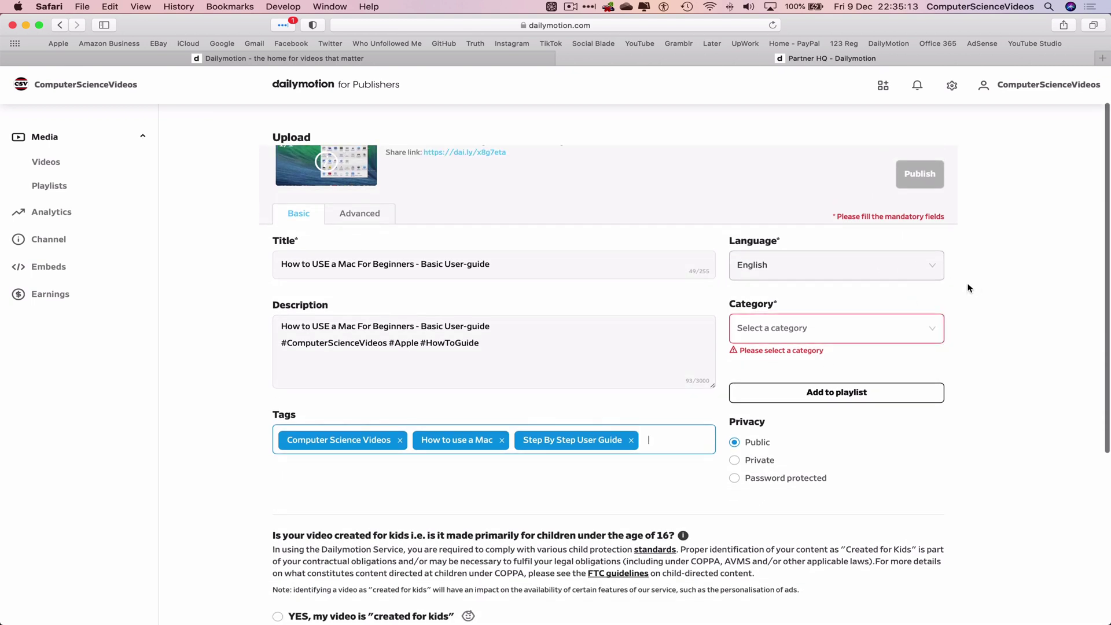
left_click(927, 331)
scroll(839, 406, "down", 2)
scroll(832, 409, "down", 6)
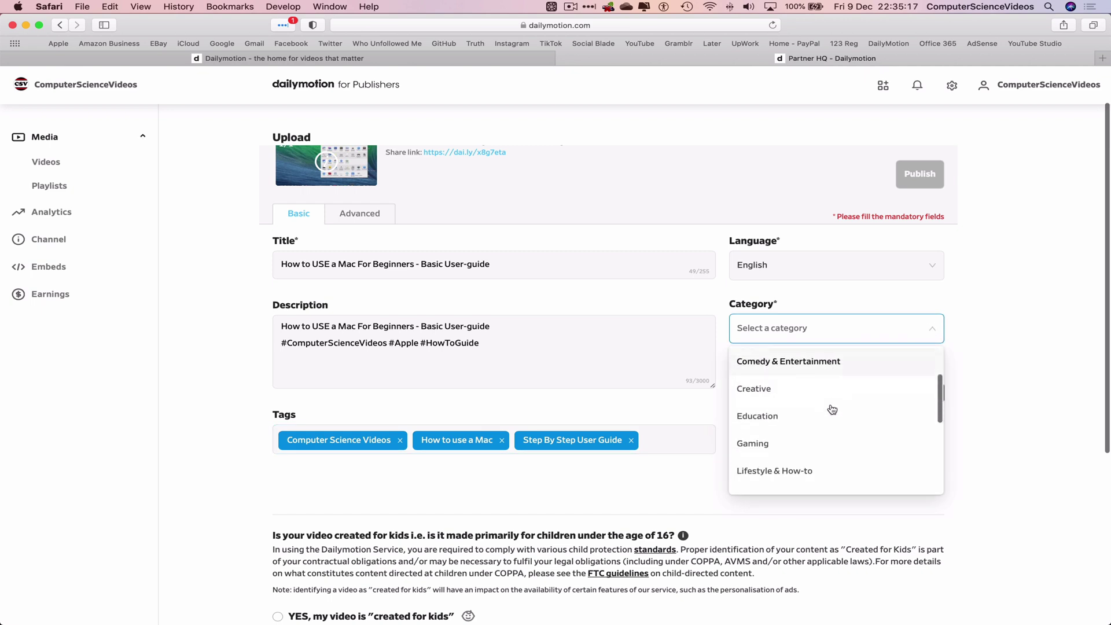
scroll(831, 410, "down", 3)
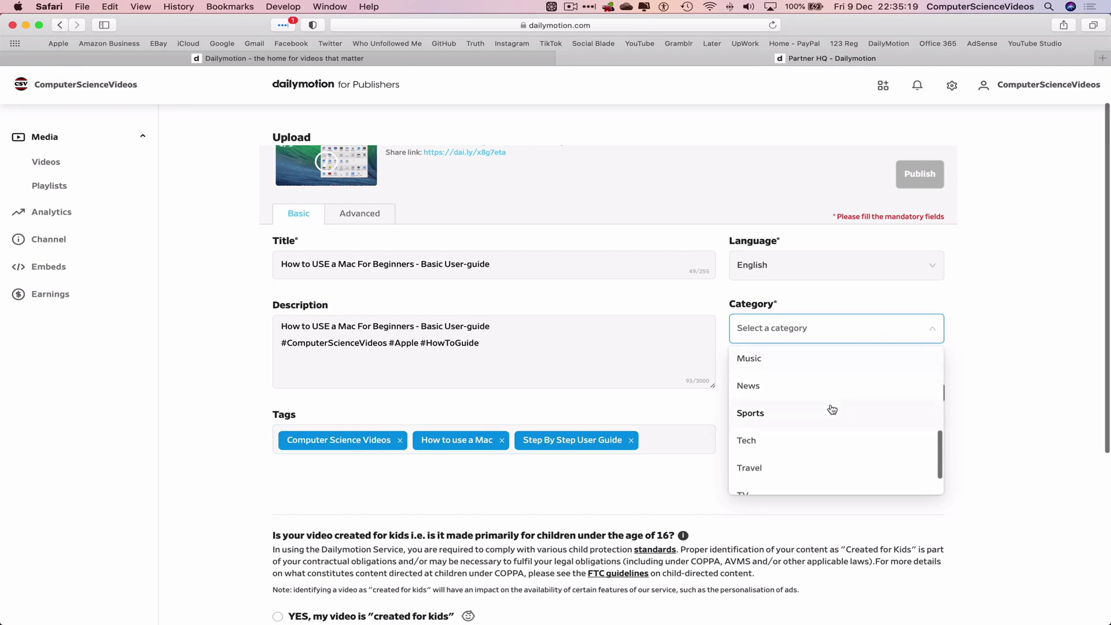
scroll(832, 409, "up", 4)
scroll(832, 409, "up", 4)
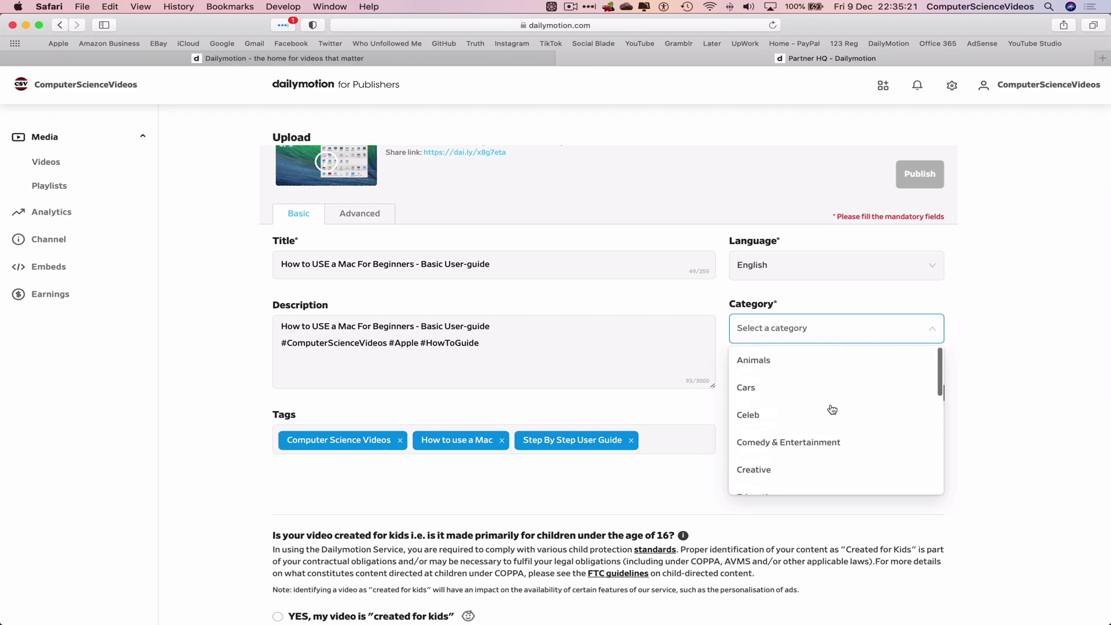
scroll(834, 407, "down", 4)
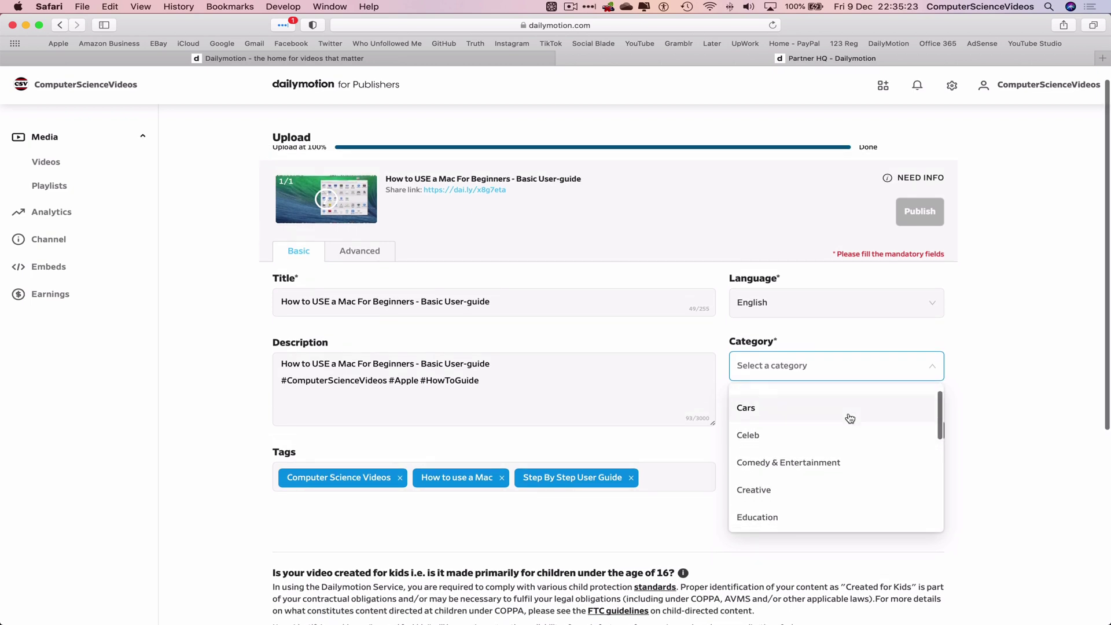
scroll(850, 418, "down", 5)
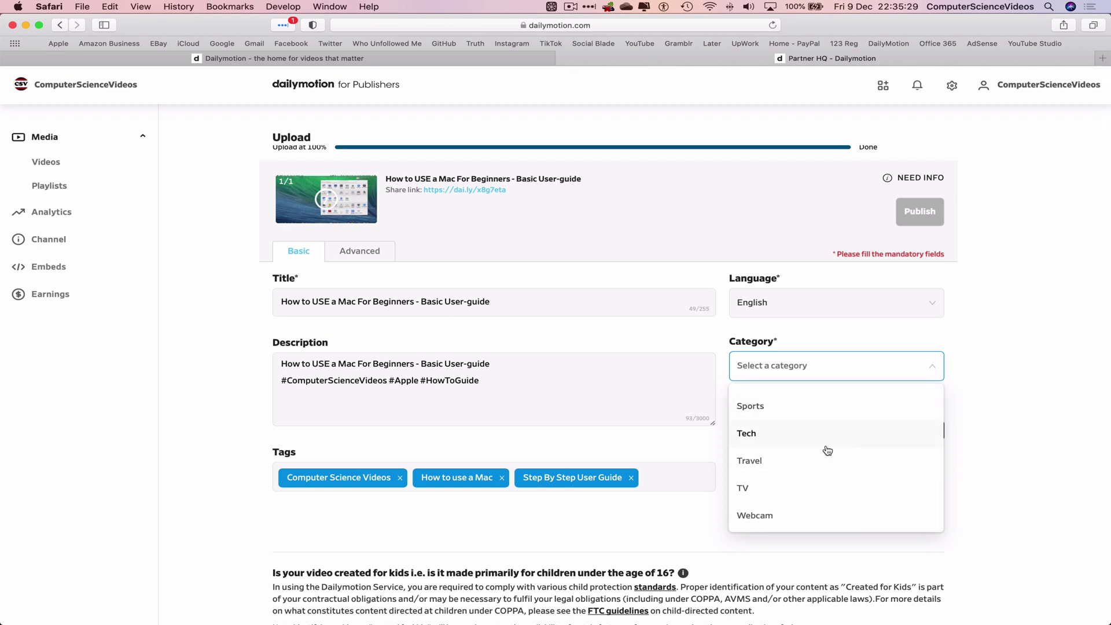
scroll(827, 443, "up", 2)
scroll(827, 442, "up", 2)
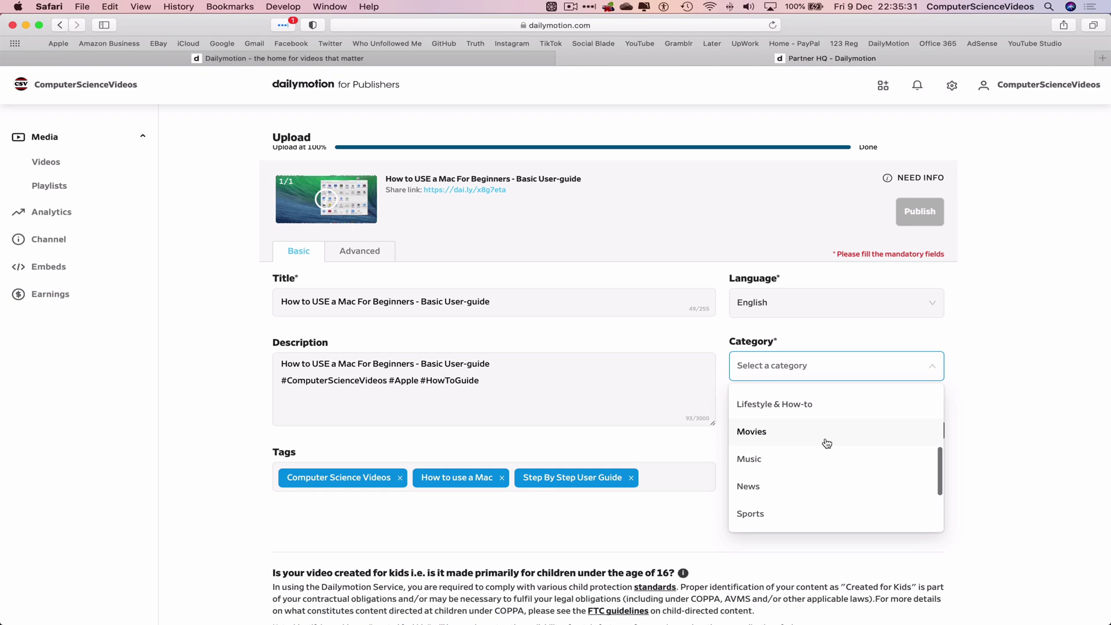
scroll(827, 443, "up", 1)
scroll(826, 442, "up", 2)
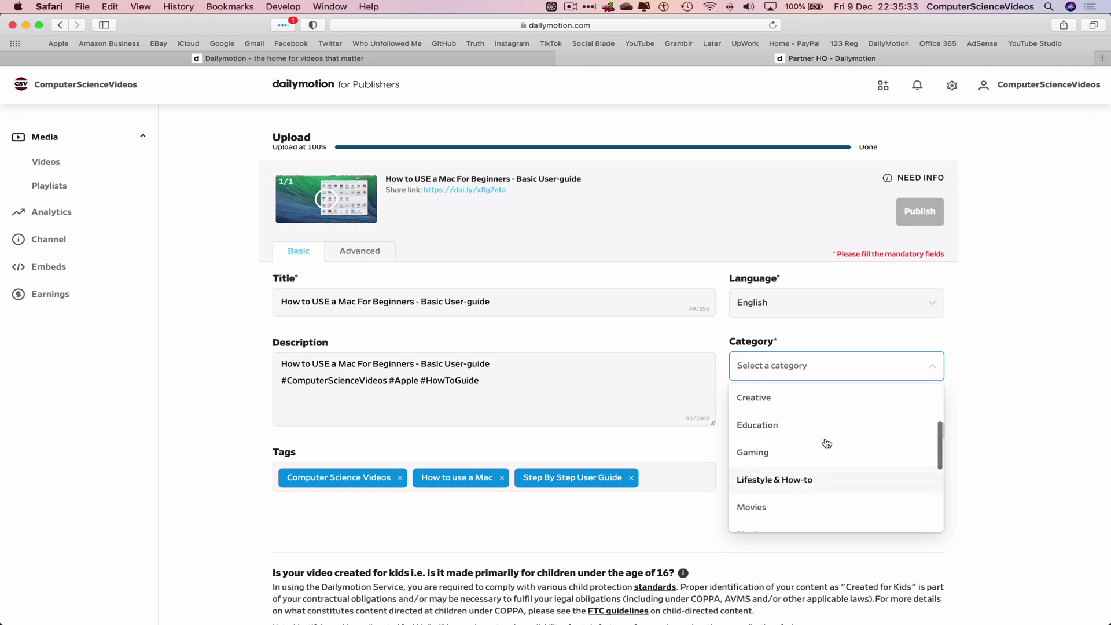
left_click(818, 441)
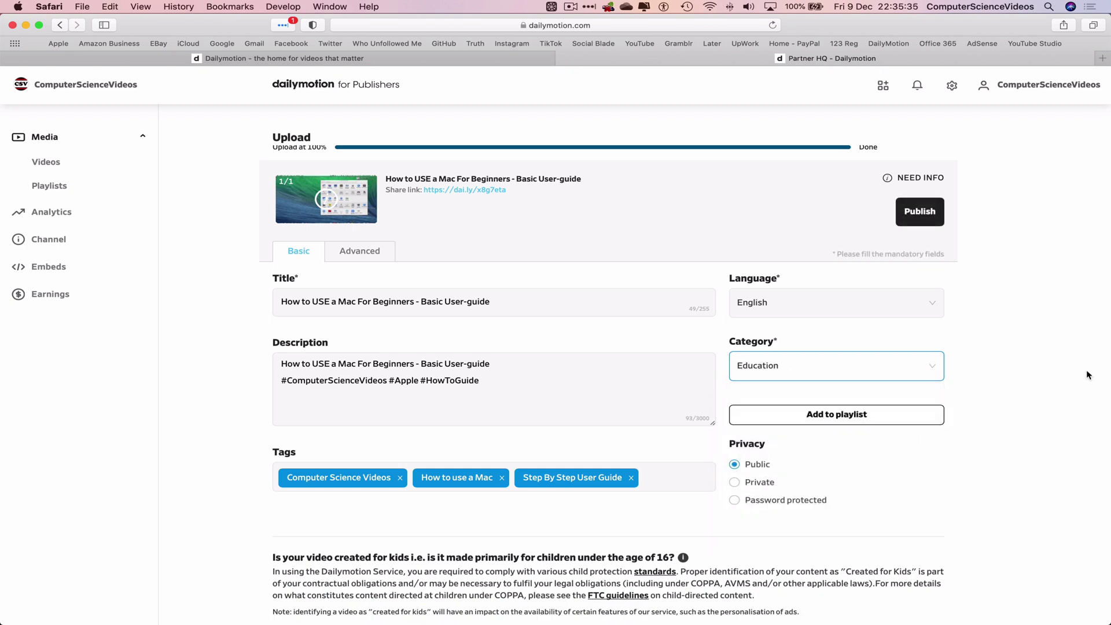
scroll(1085, 374, "down", 3)
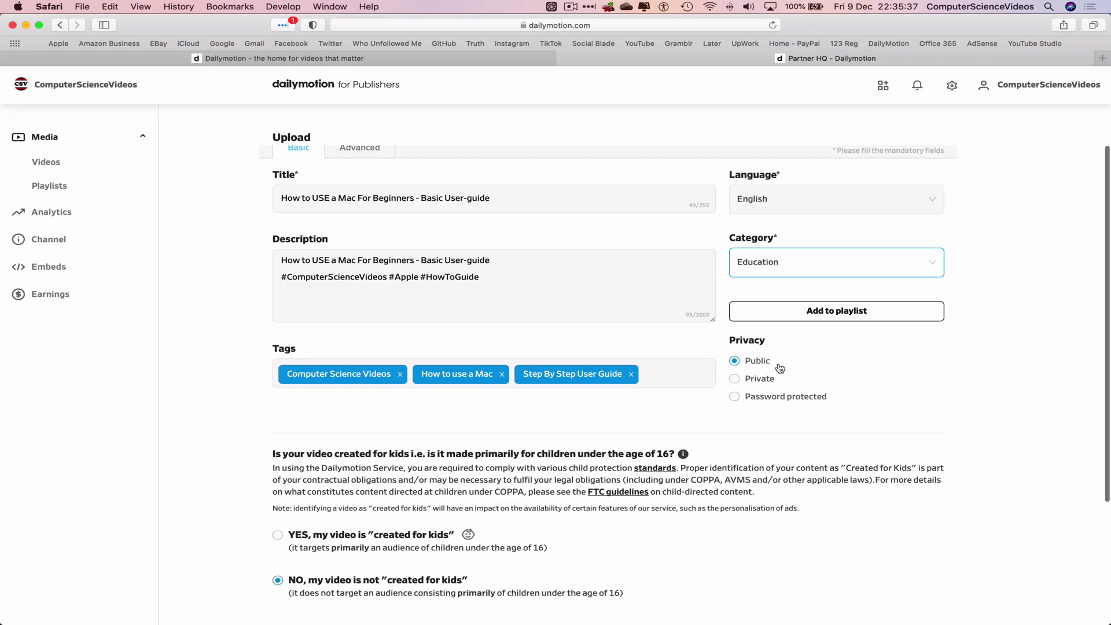
scroll(778, 371, "down", 5)
scroll(778, 369, "up", 8)
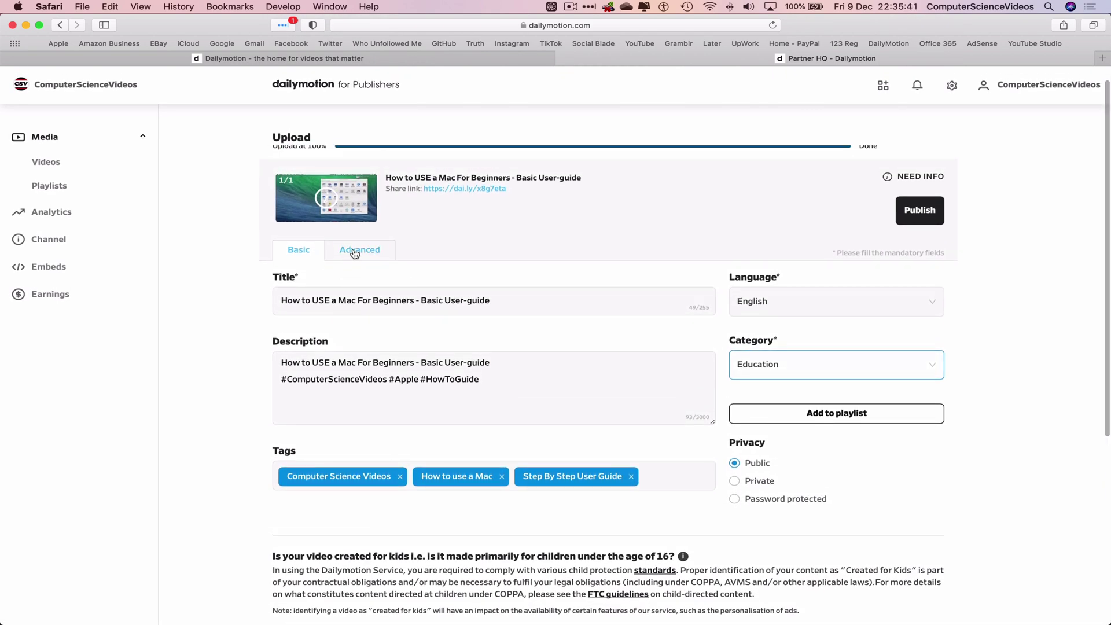
Check the advanced settings, return to the basic details and publish the video as Public.
left_click(354, 253)
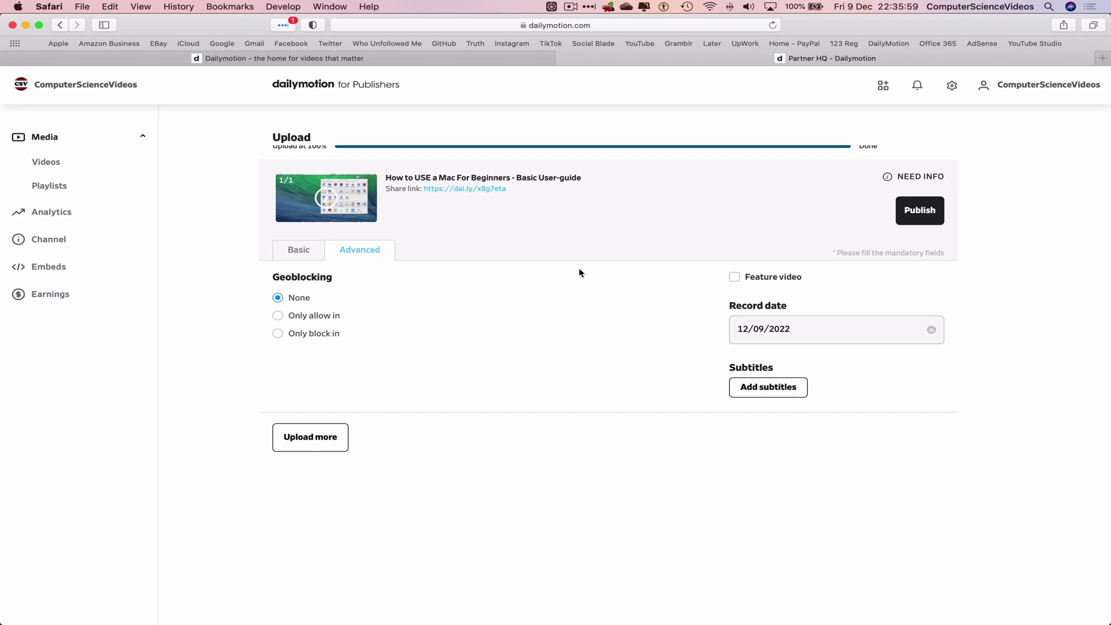
left_click(298, 249)
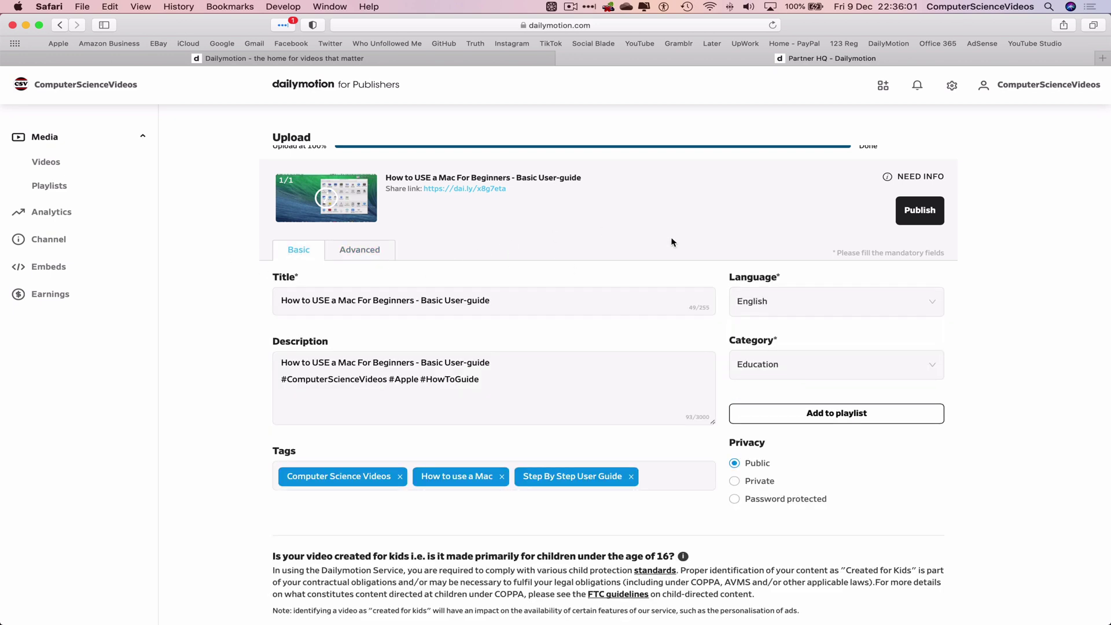
left_click(932, 216)
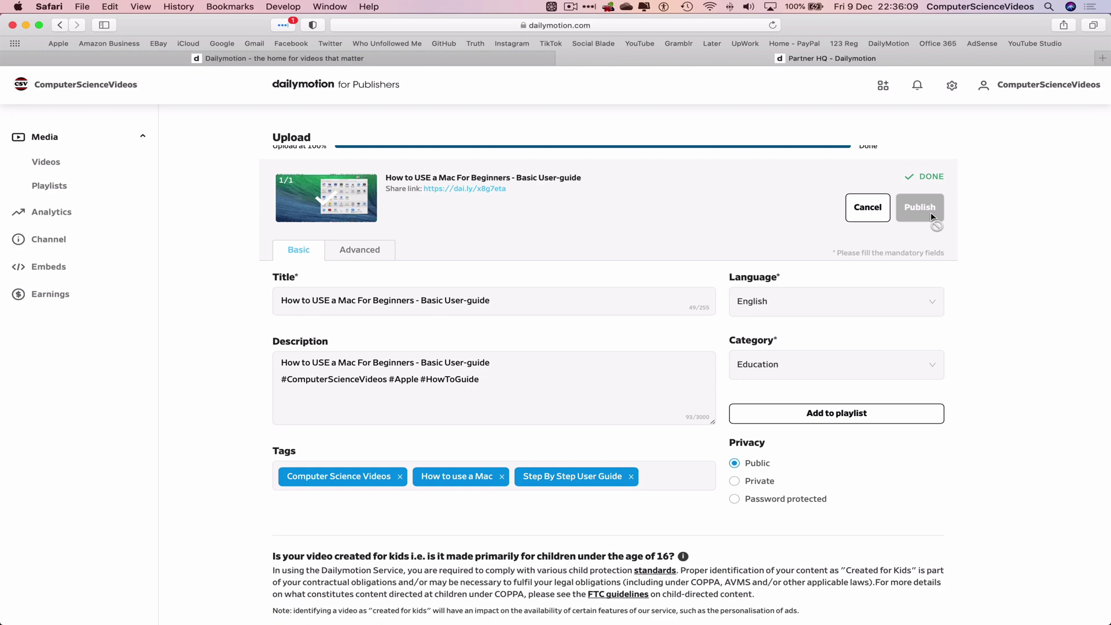
scroll(930, 212, "down", 5)
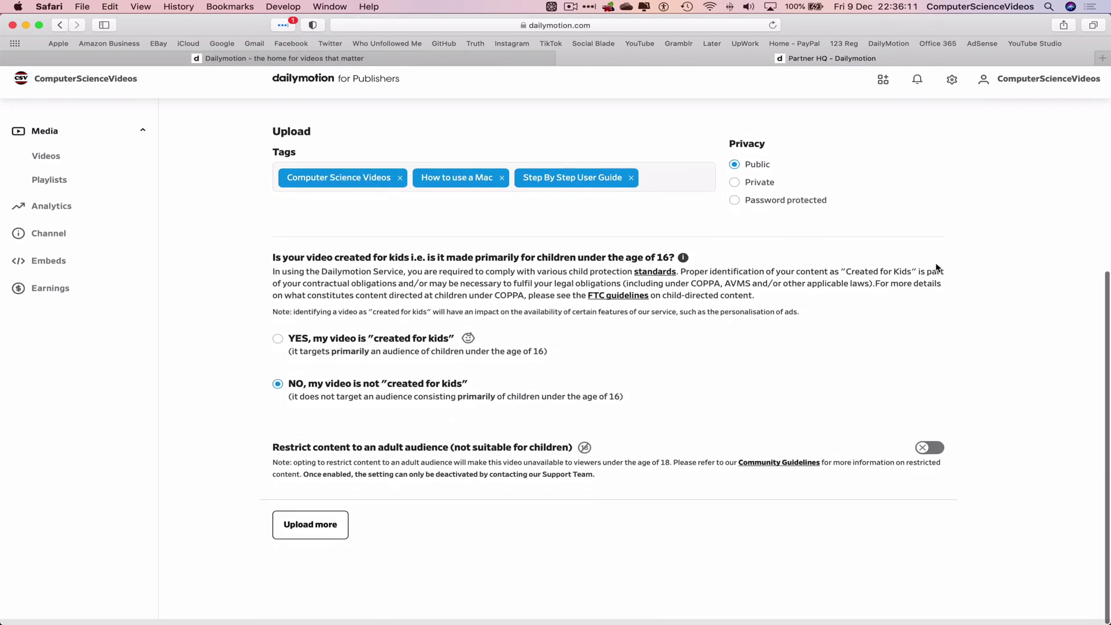
scroll(937, 267, "up", 5)
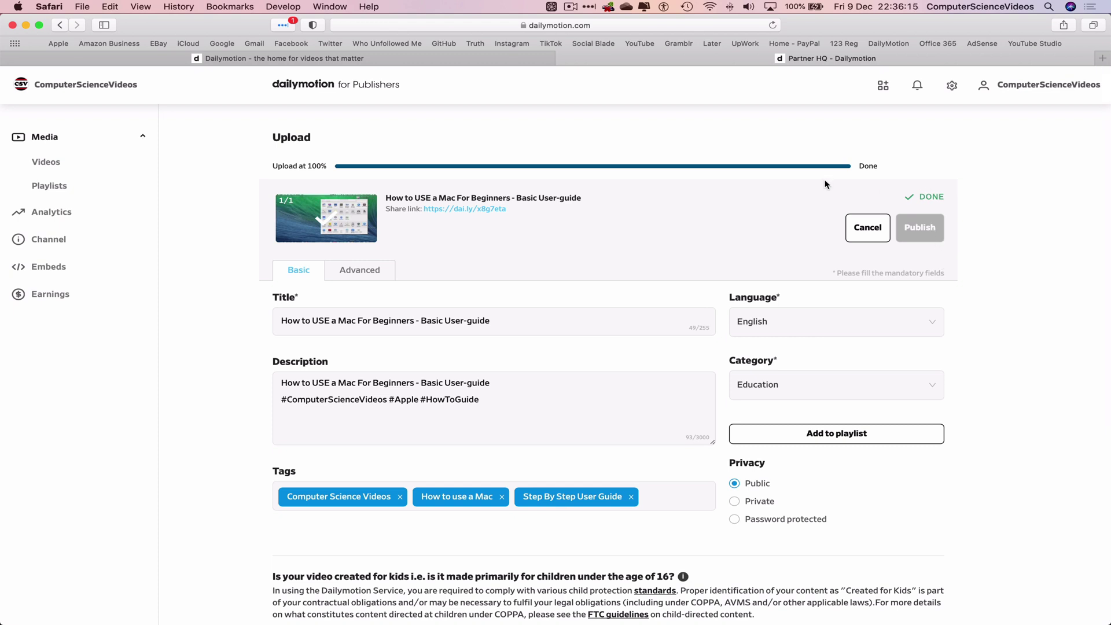
In the Videos list, select the public Mac tutorial and reveal its action bar.
left_click(50, 164)
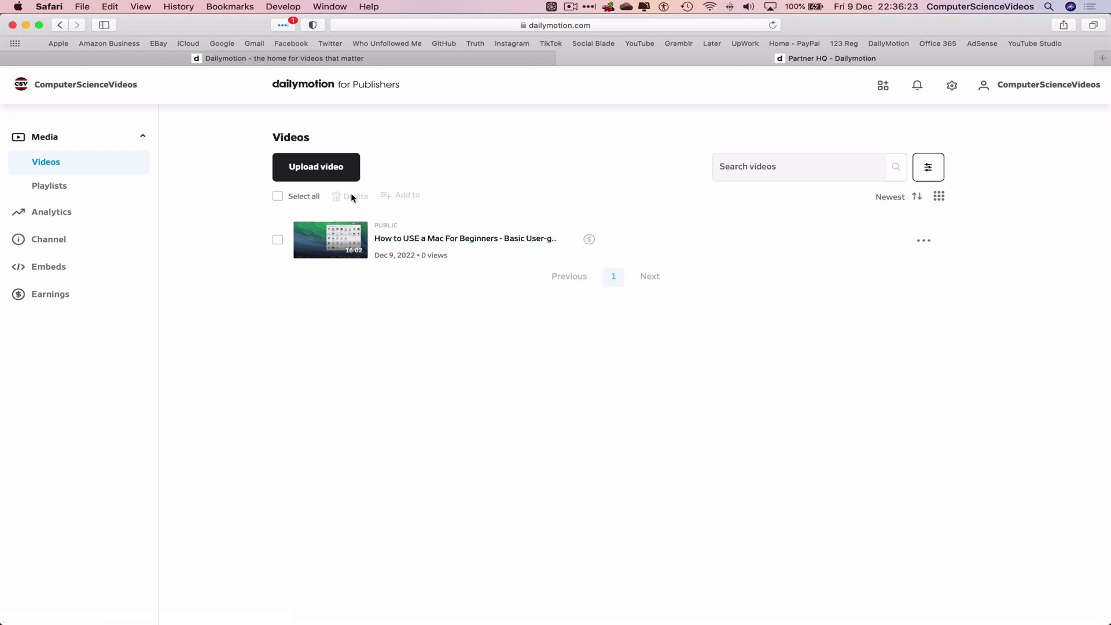
left_click(277, 241)
left_click(925, 243)
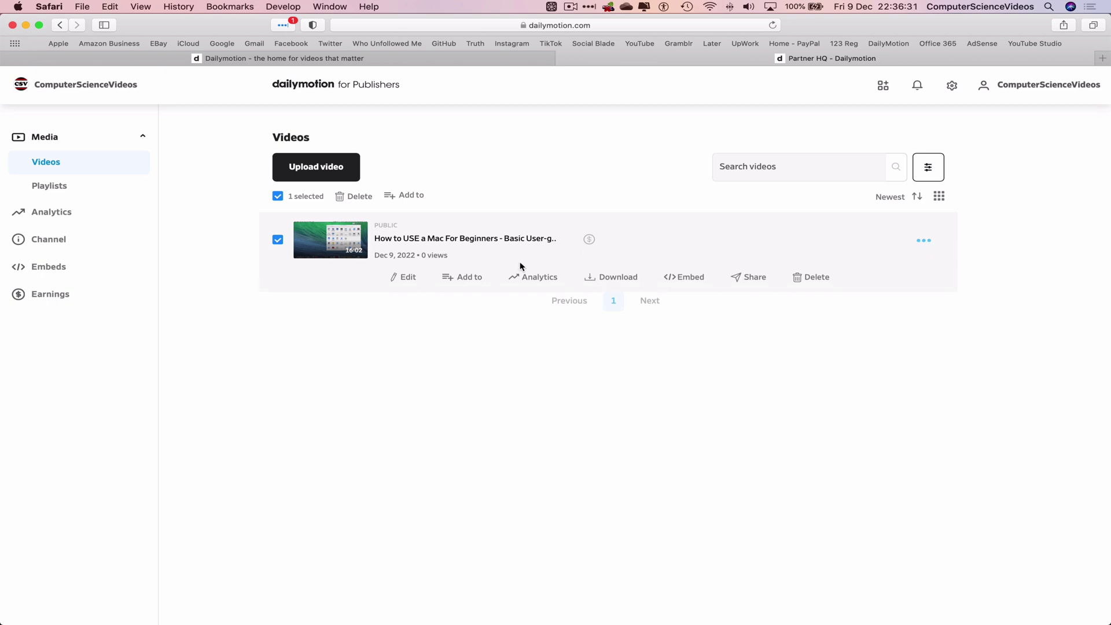
Edit the Mac tutorial, set a frame from the video as its thumbnail, and review the details.
left_click(402, 280)
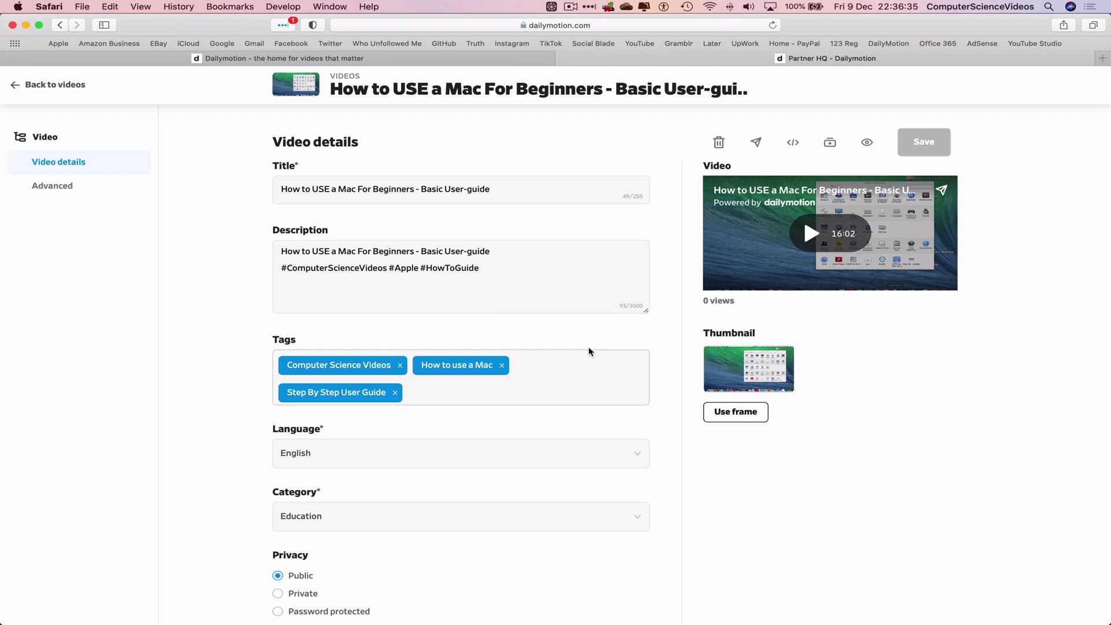
scroll(589, 351, "down", 2)
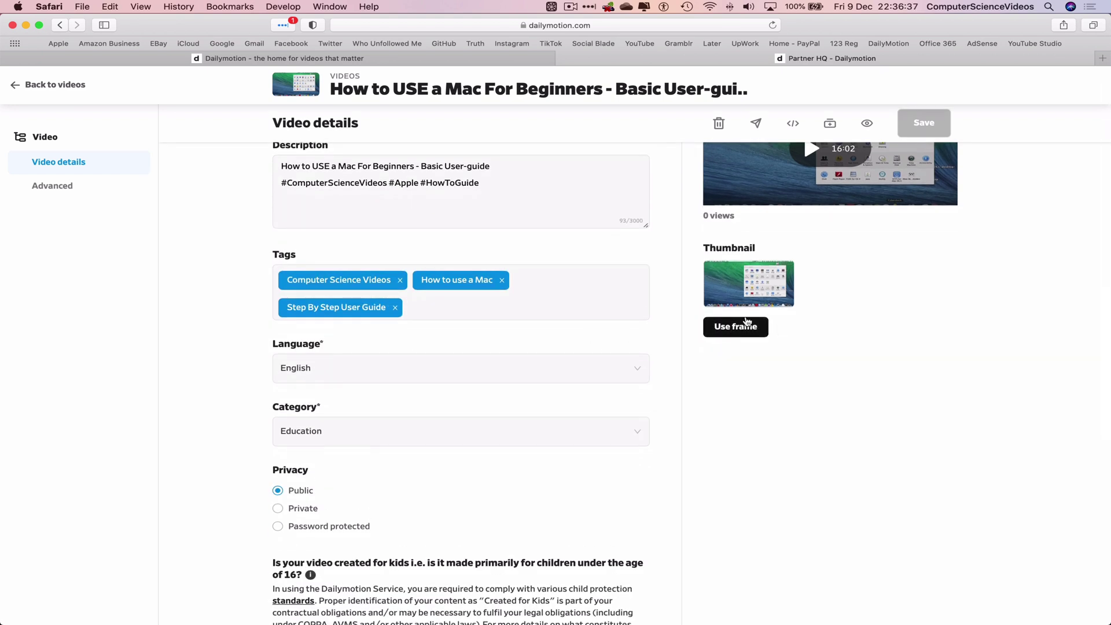
left_click(733, 323)
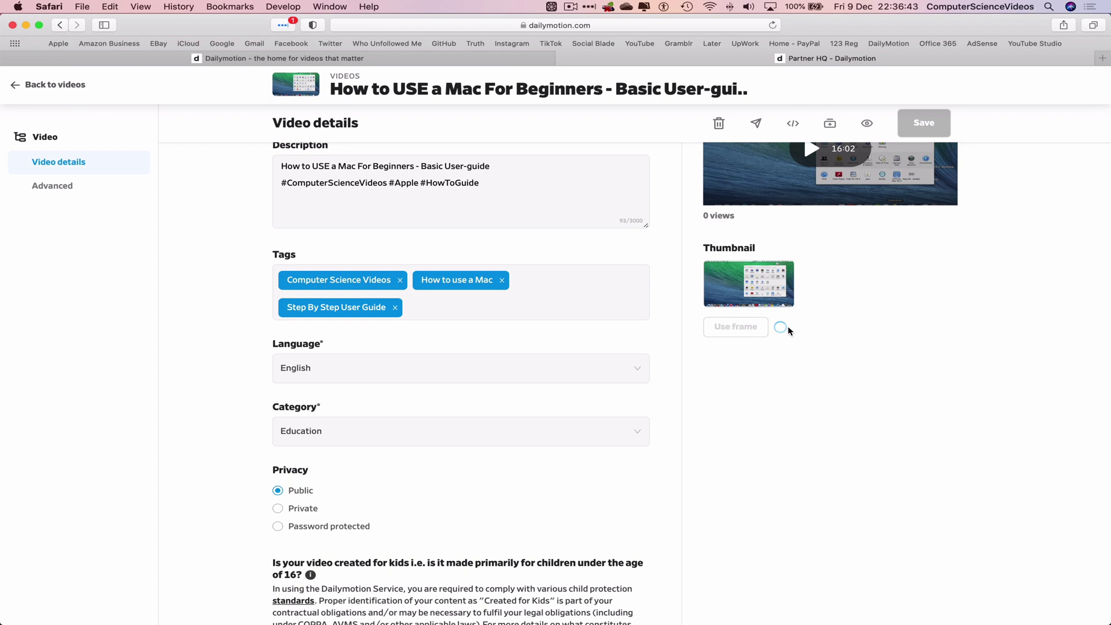
scroll(790, 328, "down", 5)
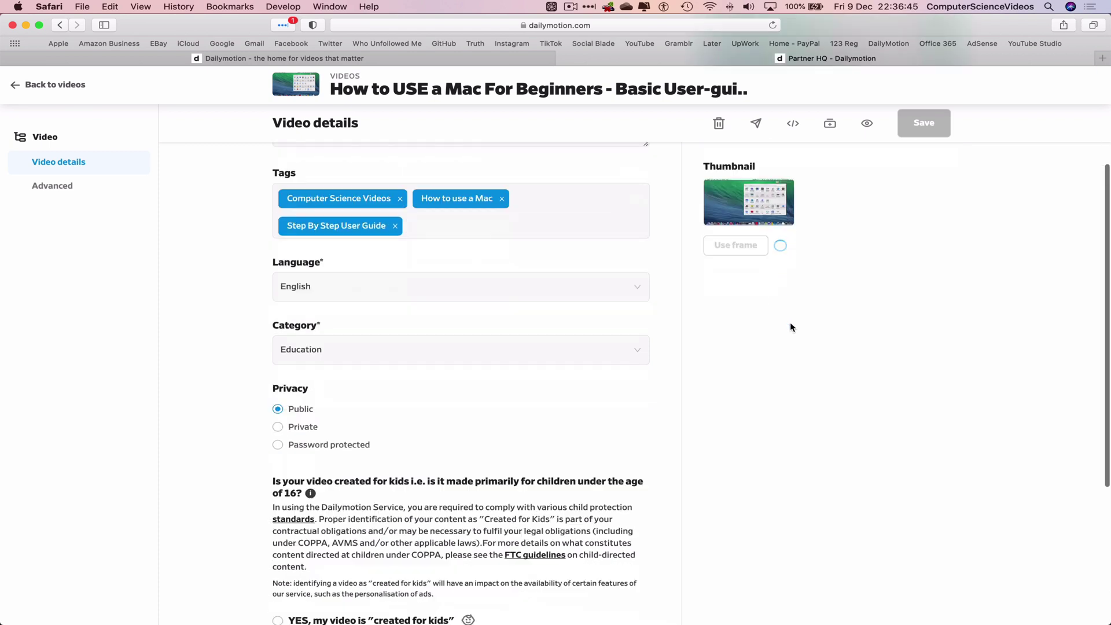
scroll(791, 328, "up", 3)
scroll(792, 328, "up", 5)
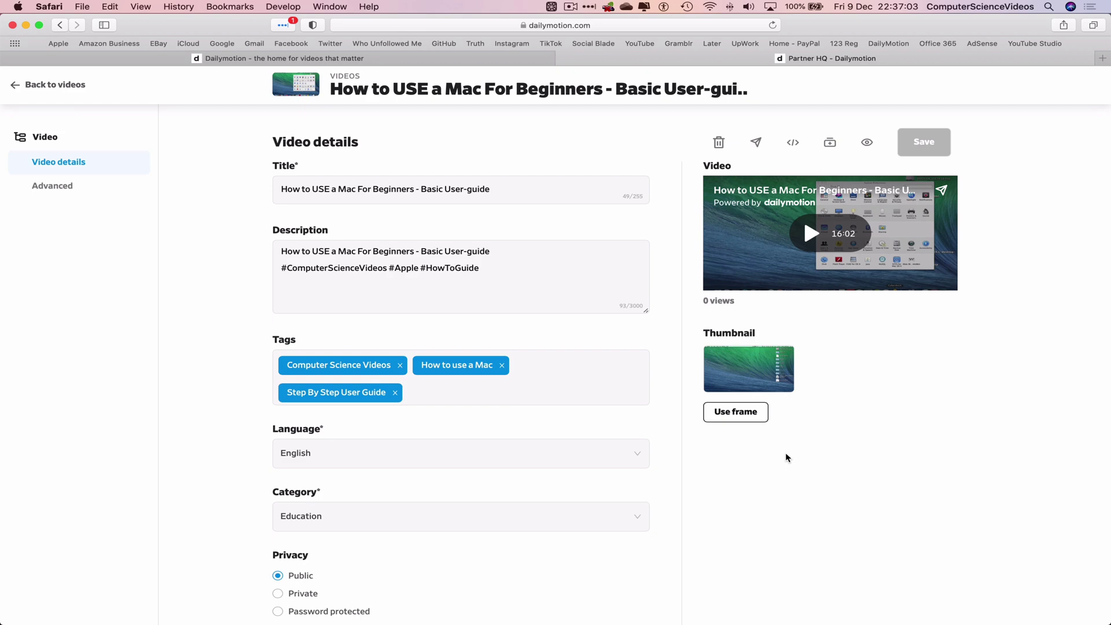
scroll(787, 458, "down", 7)
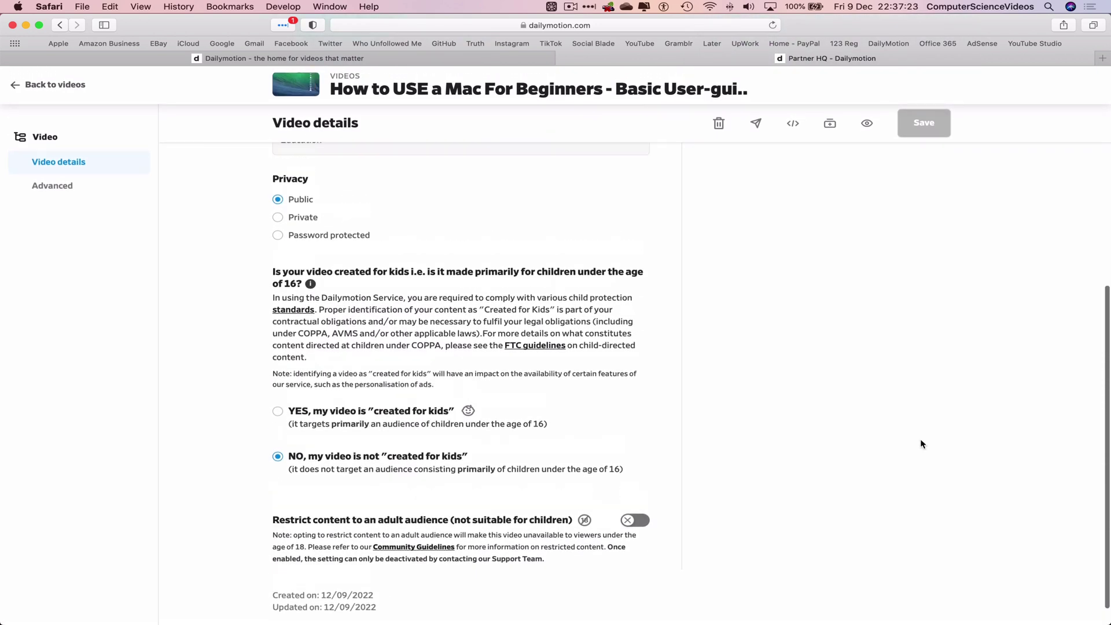
scroll(920, 440, "up", 7)
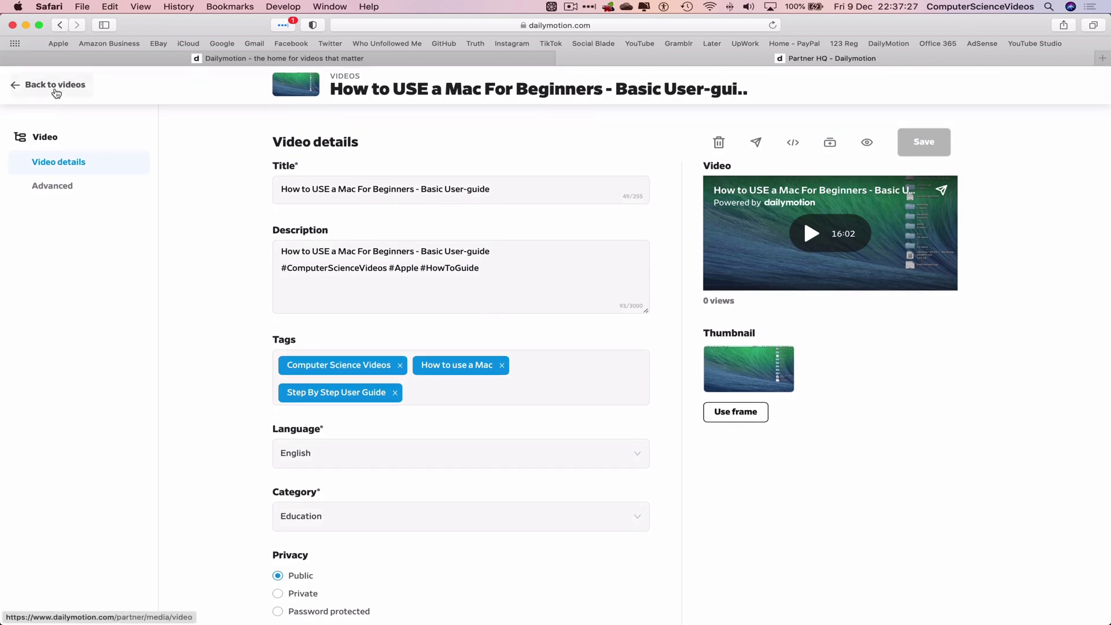
Leave the video details and load the dailymotion.com home page.
left_click(54, 86)
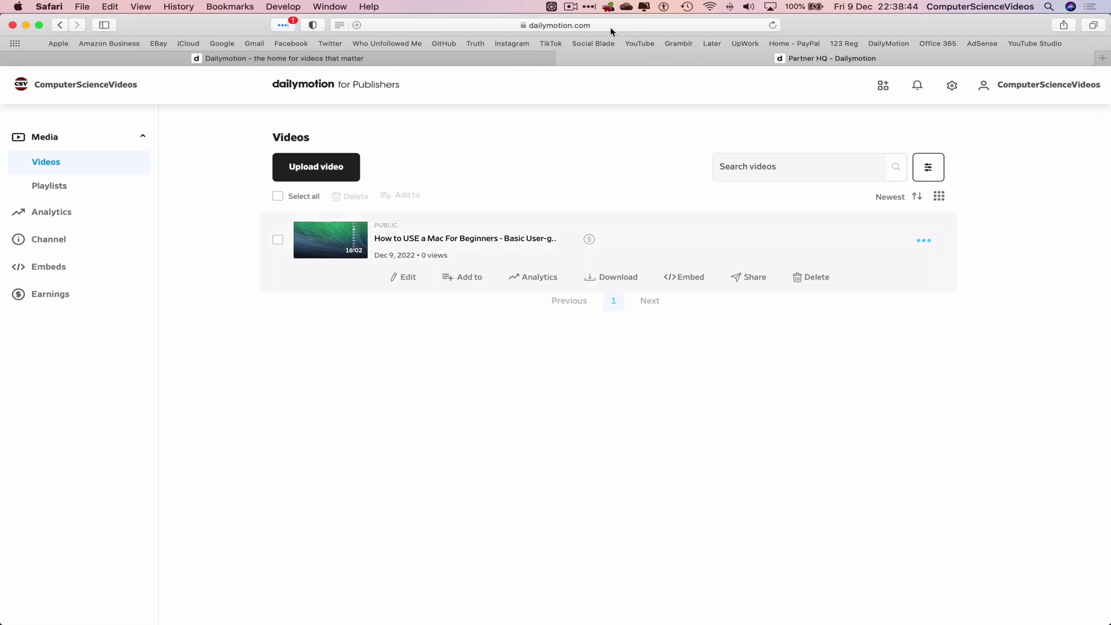
left_click(612, 28)
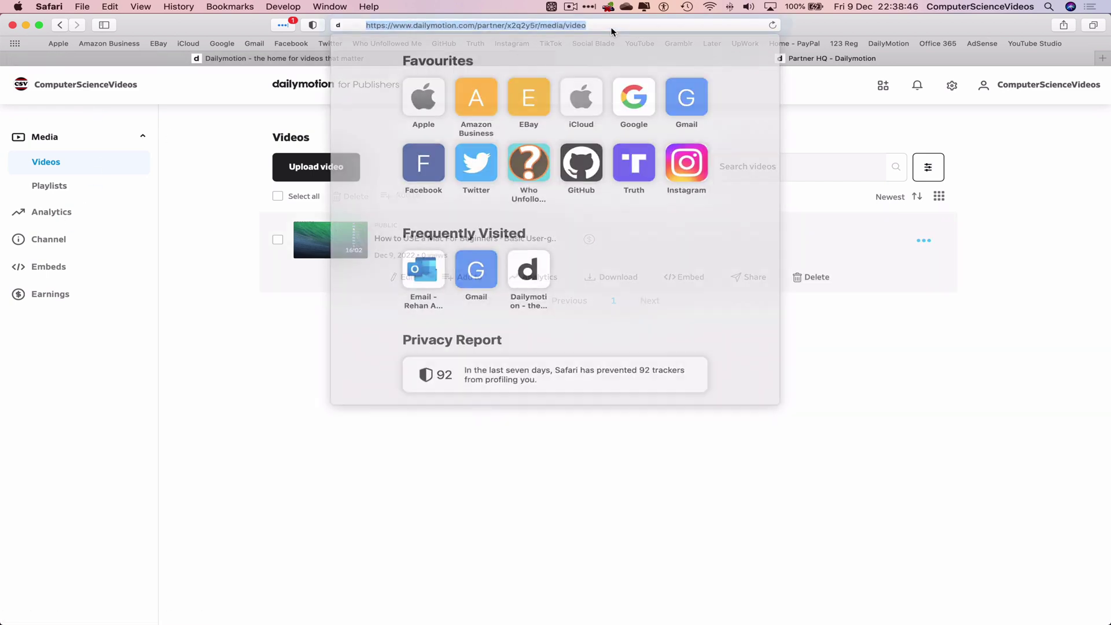
left_click_drag(466, 26, 834, 27)
key("BackSpace")
key("BackSpace")
key("BackSpace")
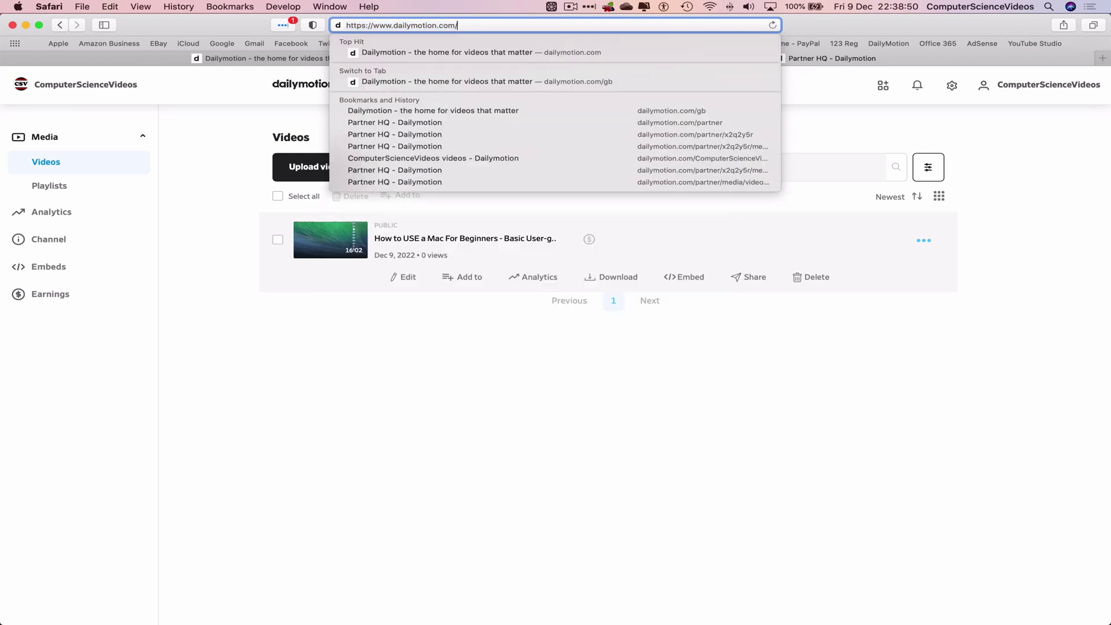
key("Return")
Open the public ComputerScienceVideos channel and check the Mac tutorial under All videos.
mouse_move(1039, 81)
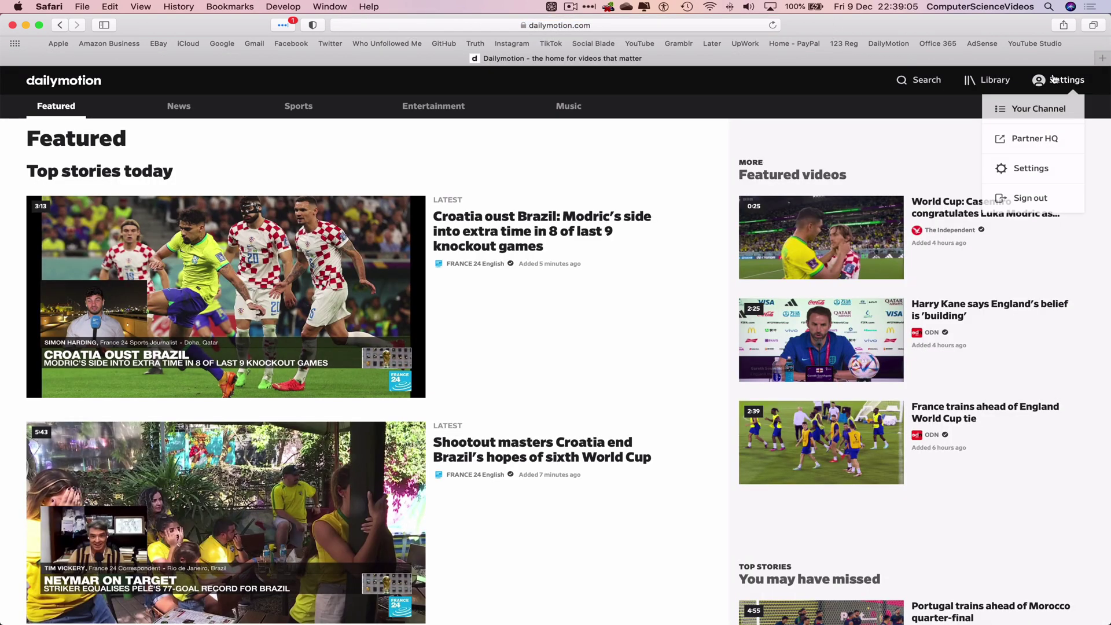
left_click(1030, 114)
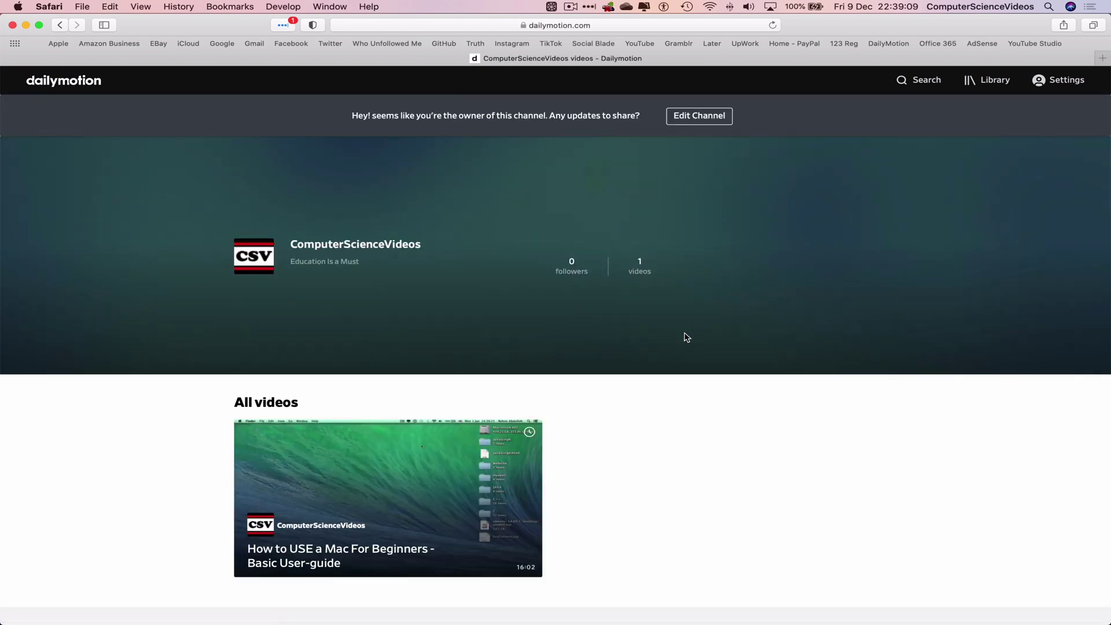
scroll(687, 338, "down", 2)
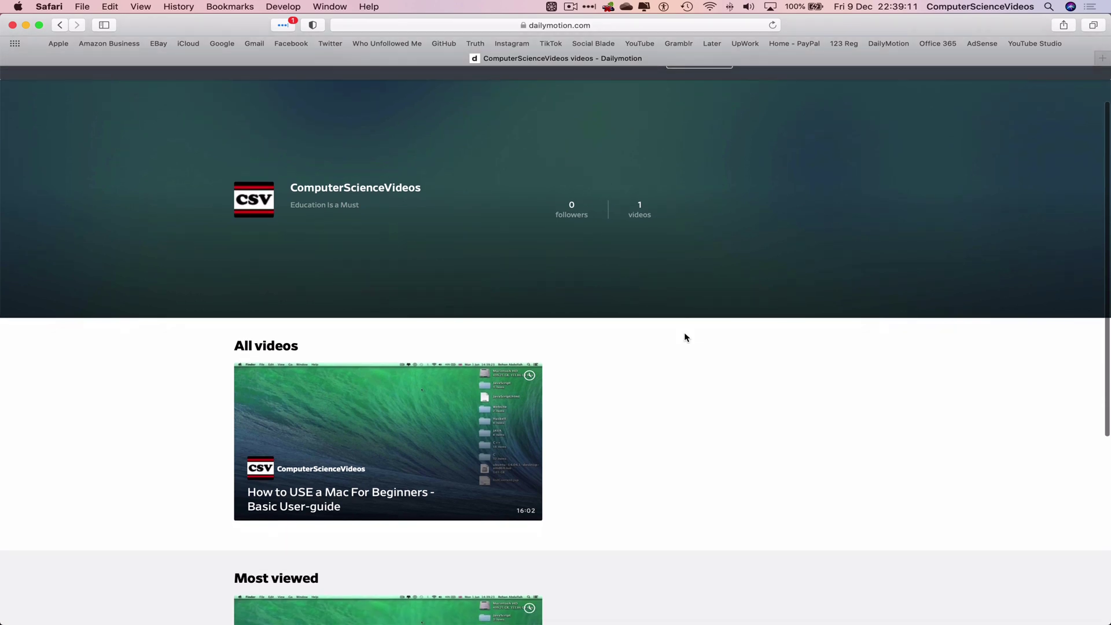
scroll(687, 338, "down", 3)
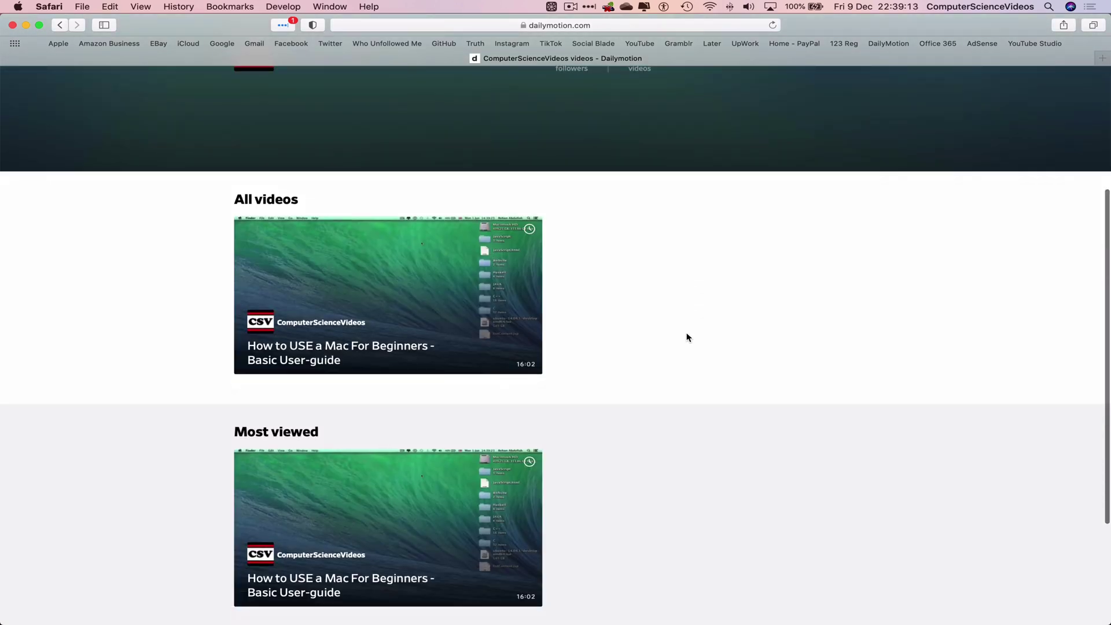
scroll(686, 338, "up", 5)
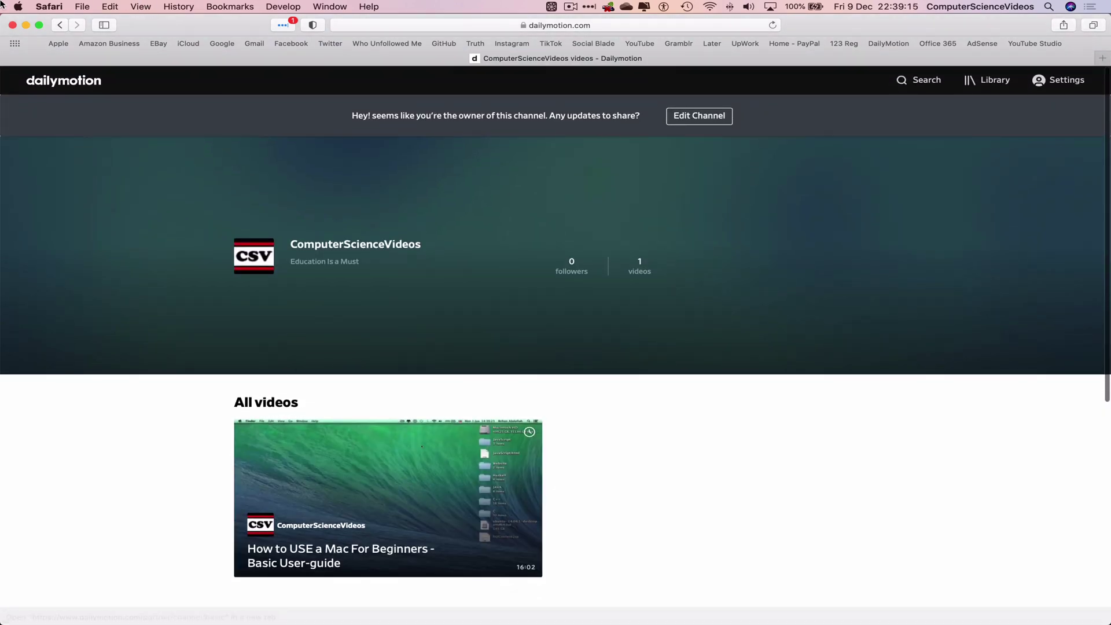
left_click(49, 6)
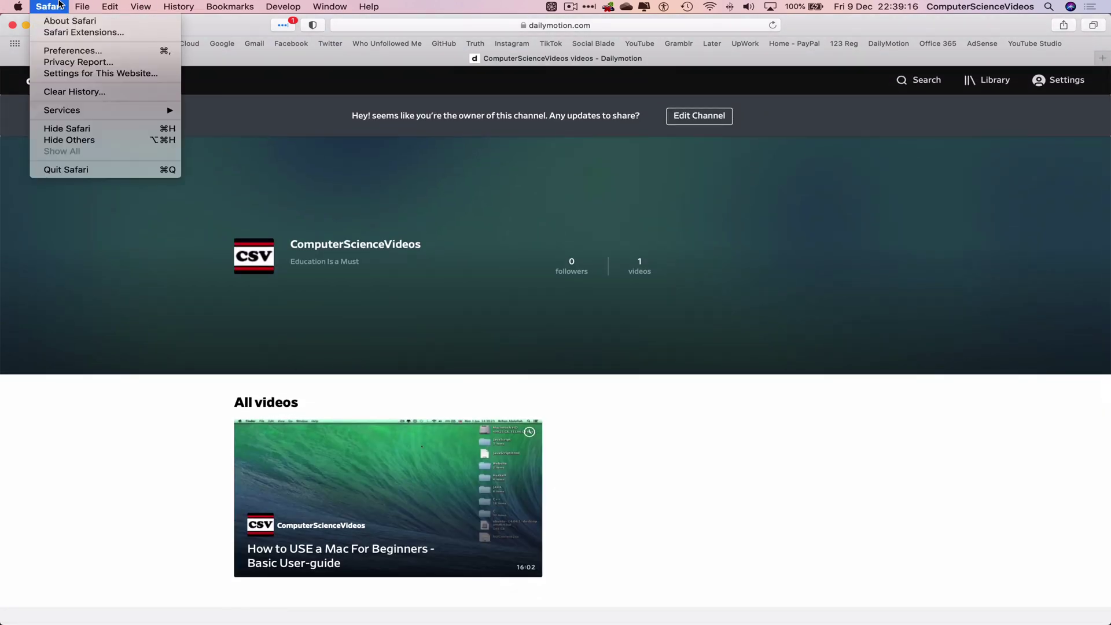
Quit Safari to return to the Finder desktop.
left_click(123, 172)
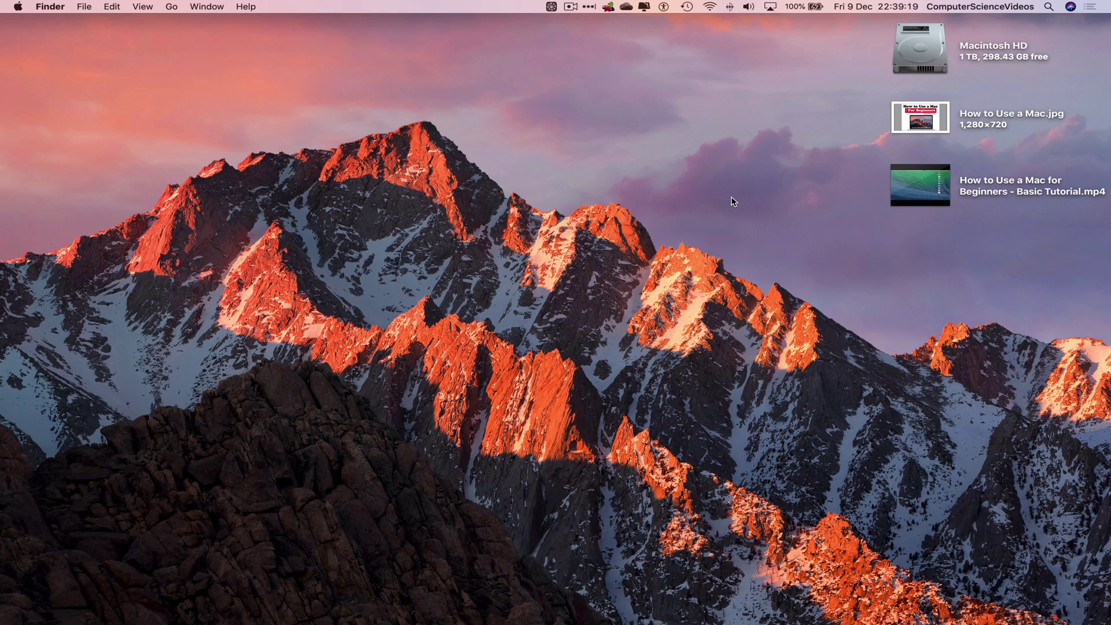